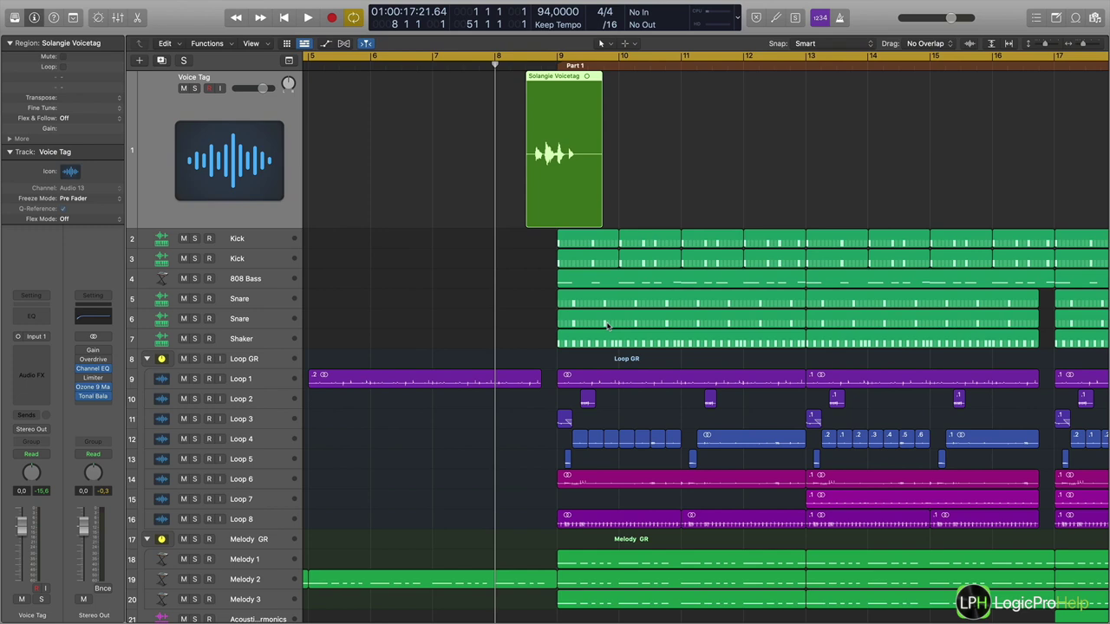
Step: Solo the Voice Tag track, play its region through the start of Part 1, stop playback and turn the solo off
{"action": "left_click", "coordinate": [195, 87]}
{"action": "key", "text": "space"}
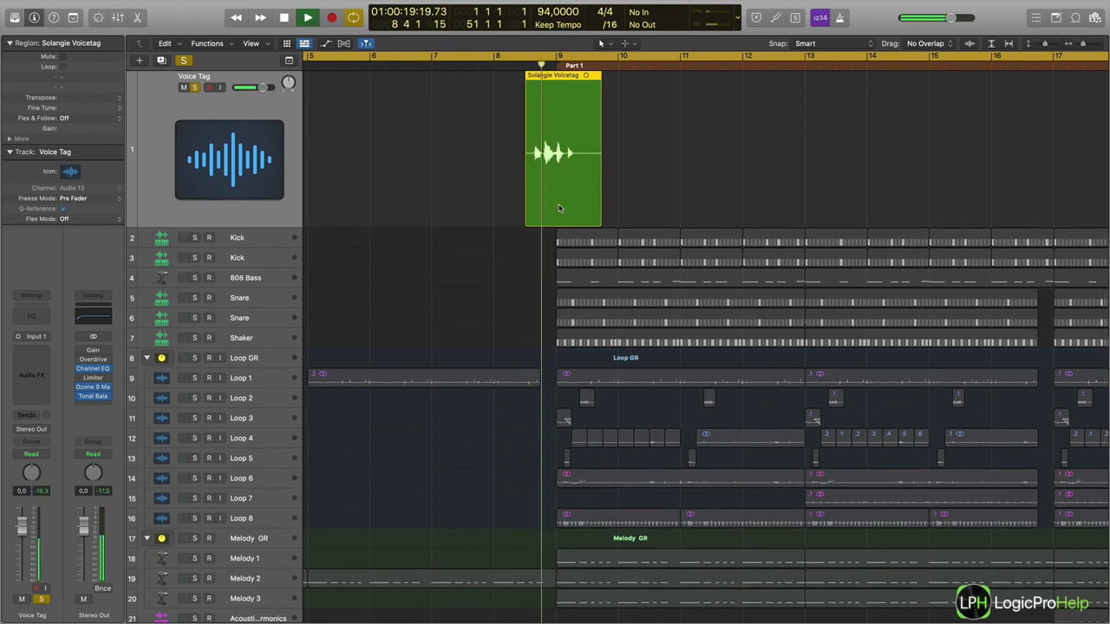
{"action": "key", "text": "space"}
{"action": "left_click", "coordinate": [195, 87]}
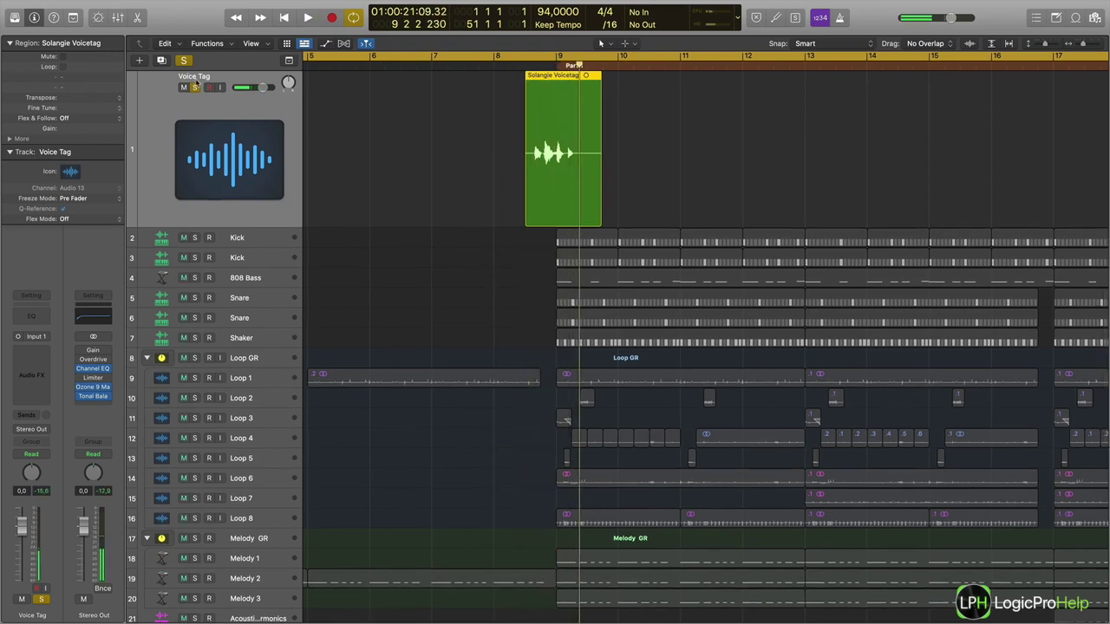
{"action": "left_click", "coordinate": [195, 88]}
Step: Examine the voice tag region around the transition from Intro to Part 1 and place the playhead at the region's start
{"action": "scroll", "coordinate": [408, 163], "scroll_direction": "left", "scroll_amount": 5}
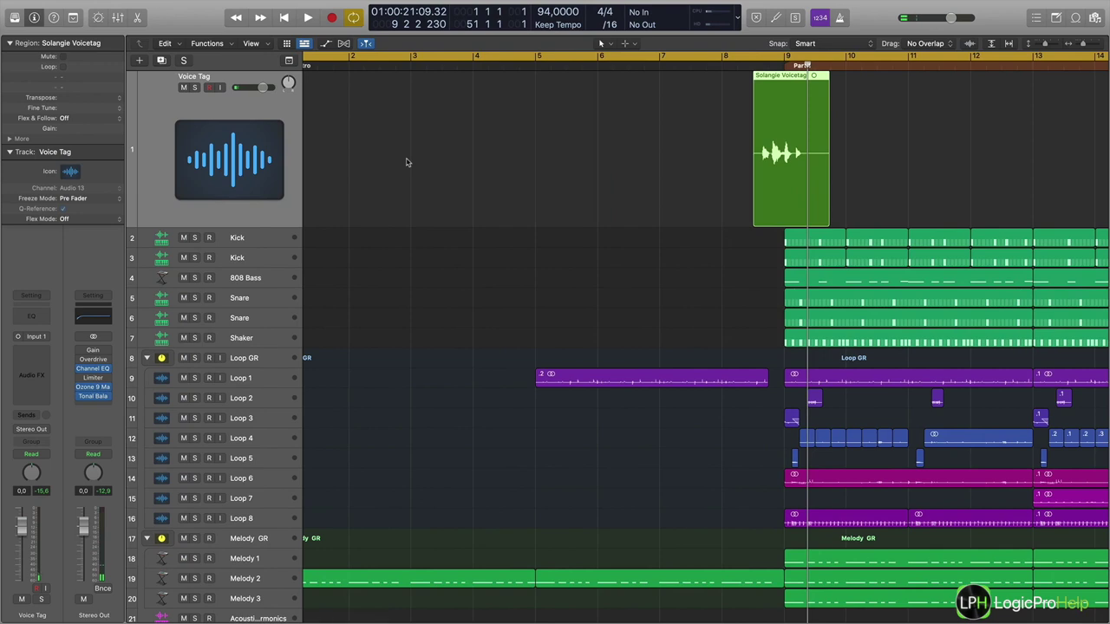
{"action": "key", "text": "super+Left"}
{"action": "key", "text": "super+Left"}
{"action": "key", "text": "super+Left"}
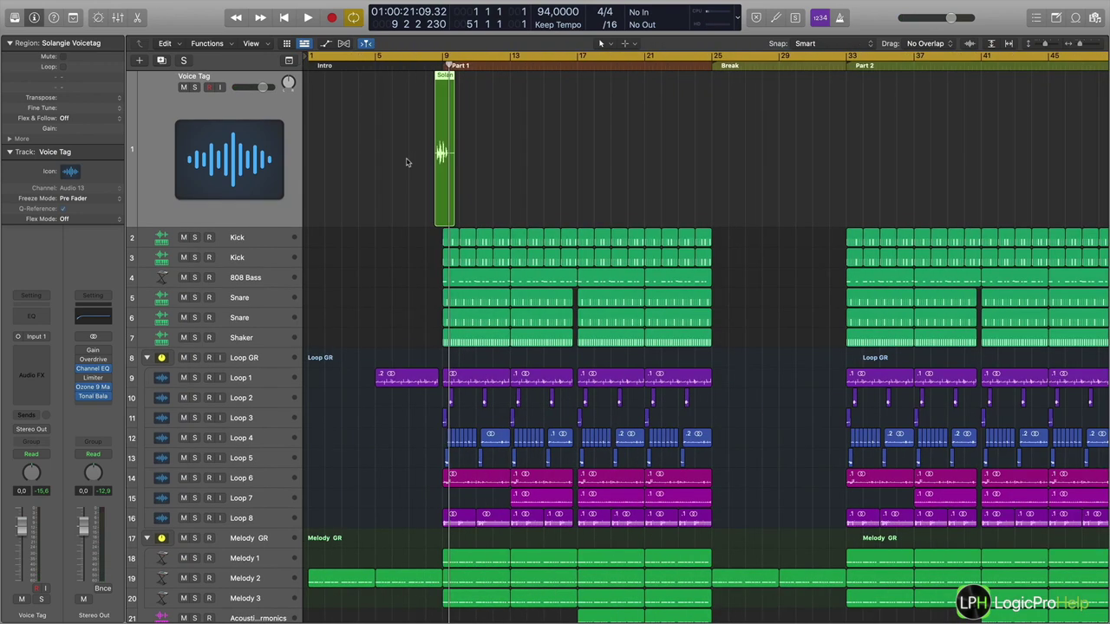
{"action": "key", "text": "super+Right"}
{"action": "key", "text": "super+Right"}
{"action": "key", "text": "super+Right"}
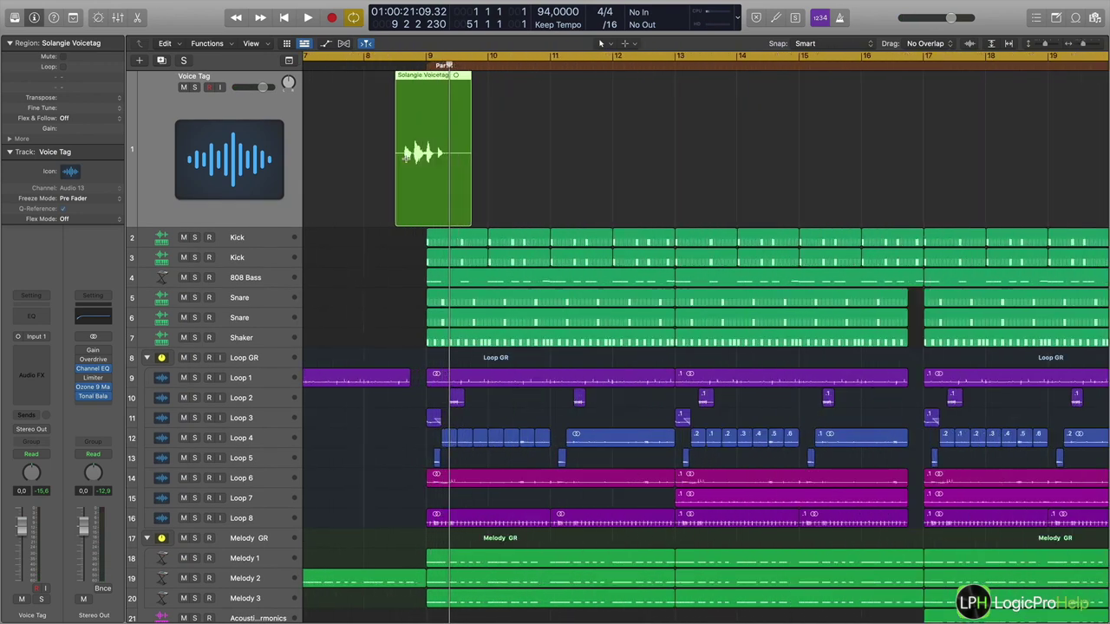
{"action": "scroll", "coordinate": [408, 162], "scroll_direction": "left", "scroll_amount": 2}
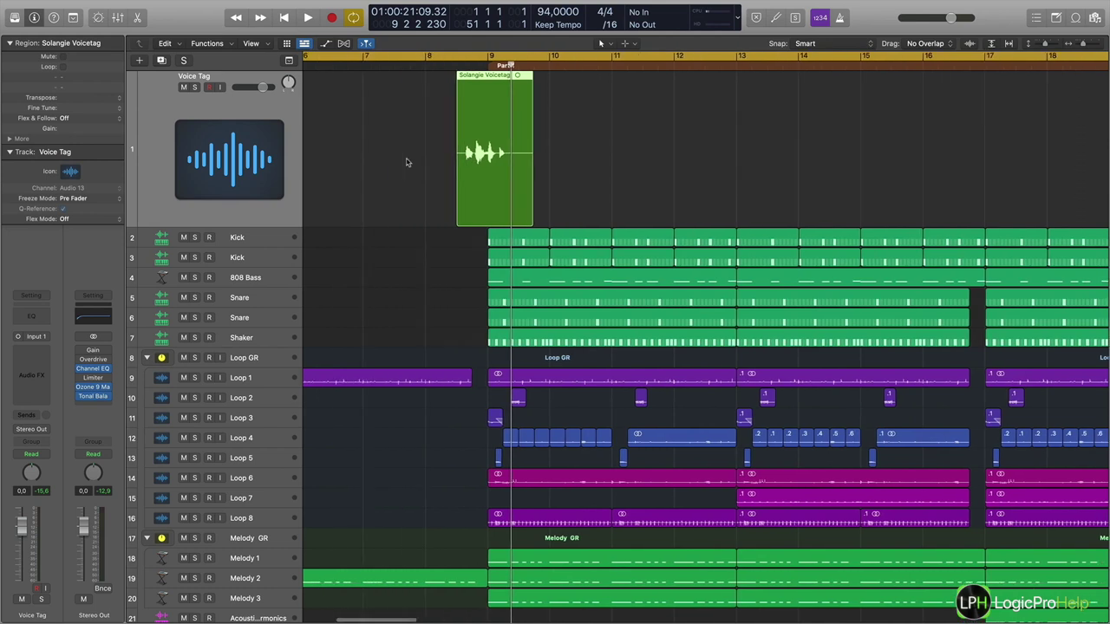
{"action": "key", "text": "super+Right"}
{"action": "key", "text": "super+Right"}
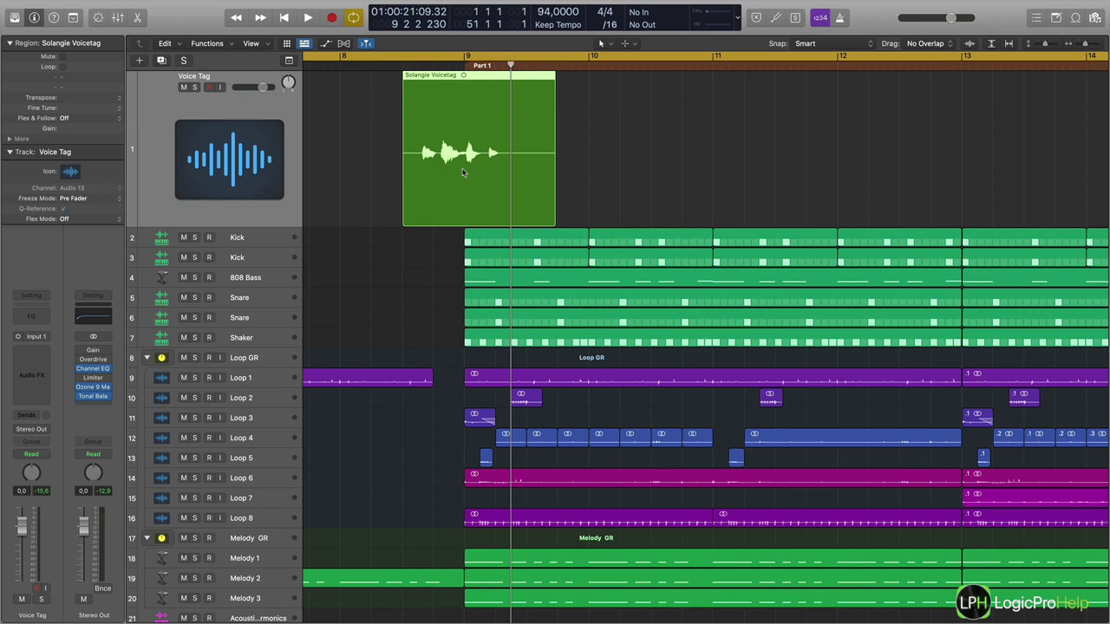
{"action": "scroll", "coordinate": [464, 173], "scroll_direction": "left", "scroll_amount": 1}
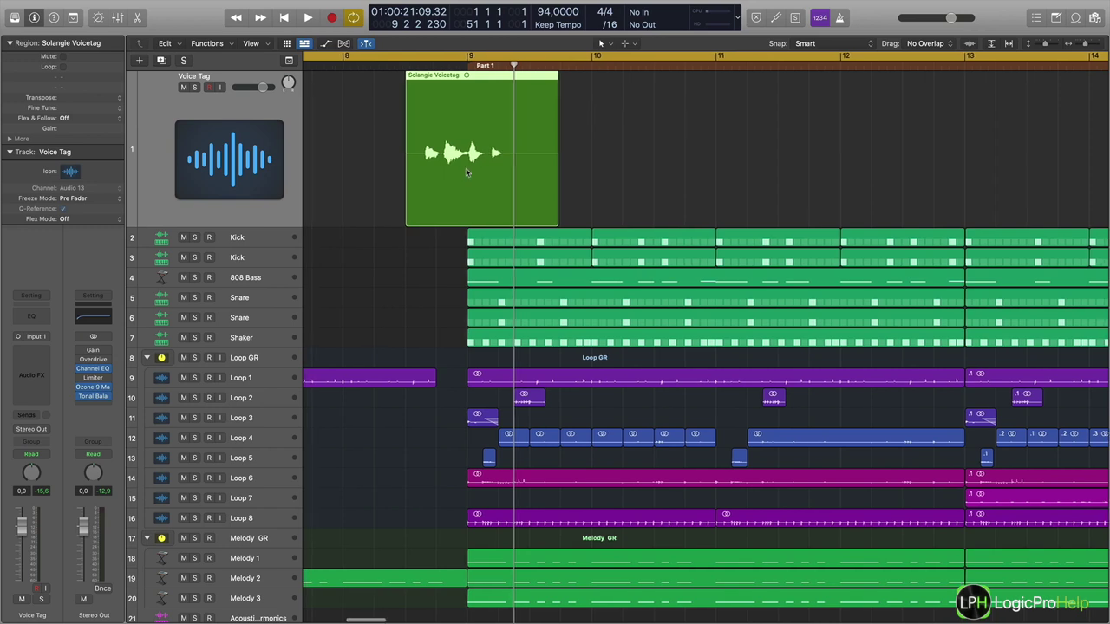
{"action": "scroll", "coordinate": [466, 175], "scroll_direction": "left", "scroll_amount": 1}
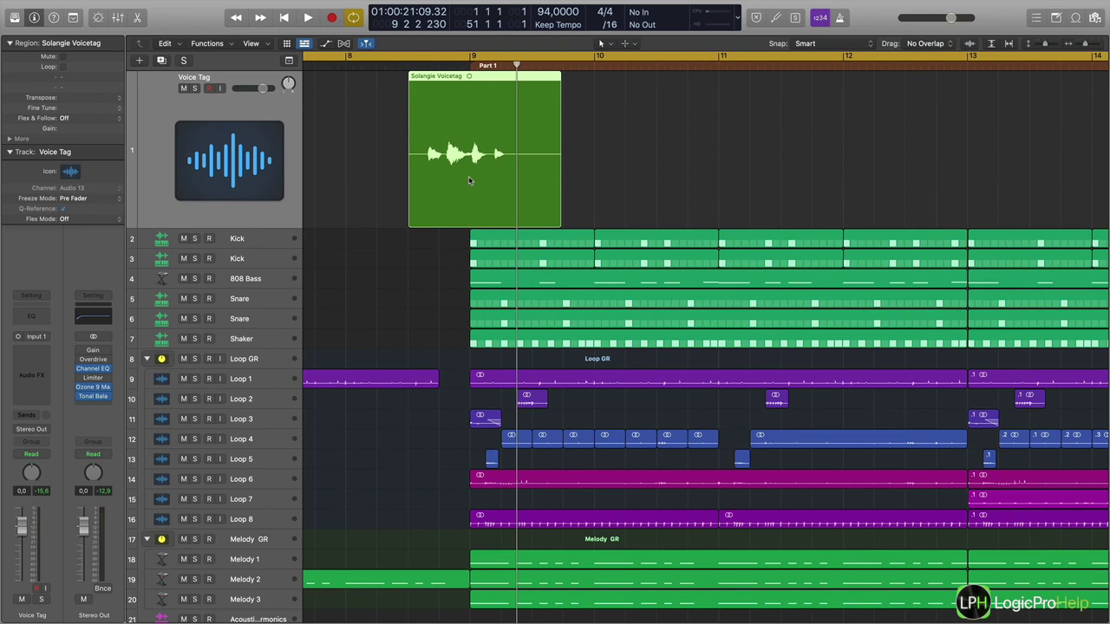
{"action": "scroll", "coordinate": [472, 184], "scroll_direction": "left", "scroll_amount": 1}
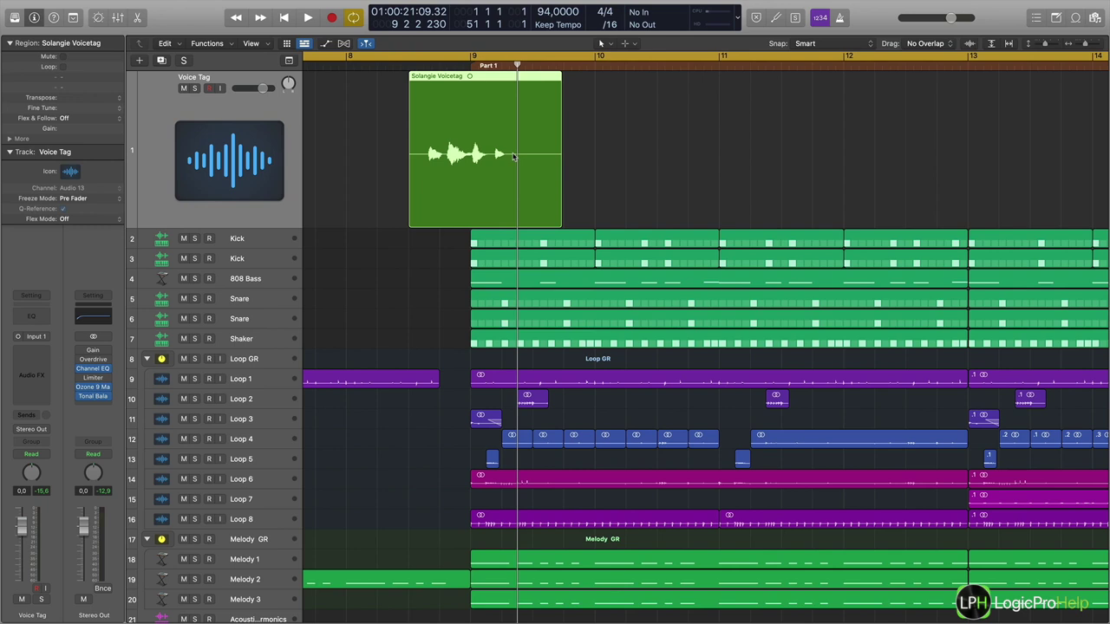
{"action": "left_click", "coordinate": [410, 66]}
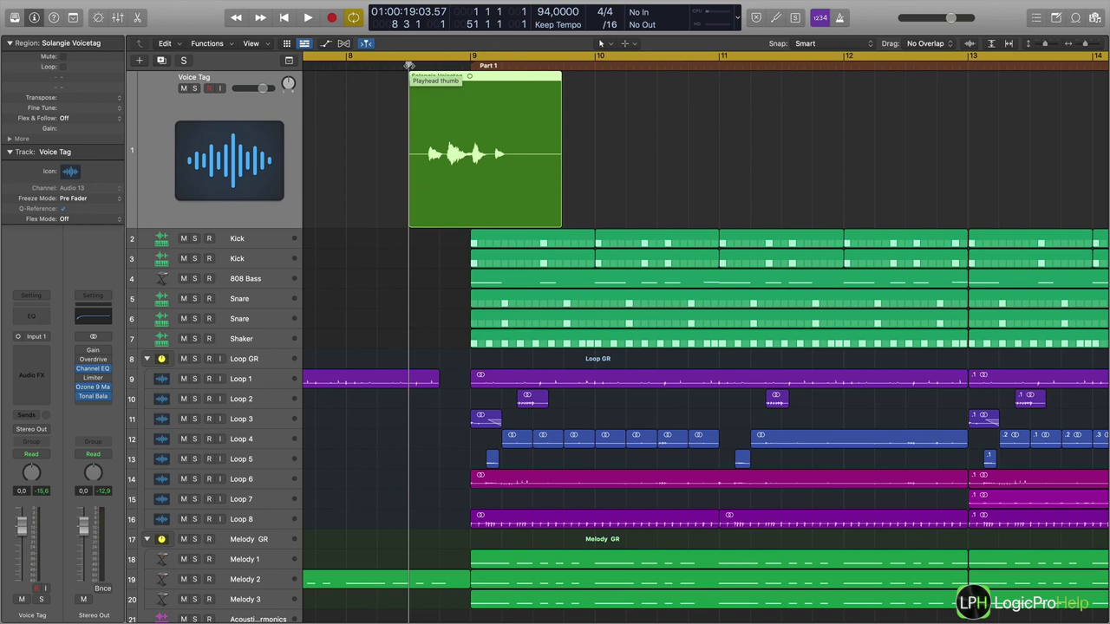
Step: Switch to the web browser and read the VK conversation with SOLANGIE VOICETAGS about ordering the "Inspire Beats" tag
{"action": "key", "text": "ctrl+Left"}
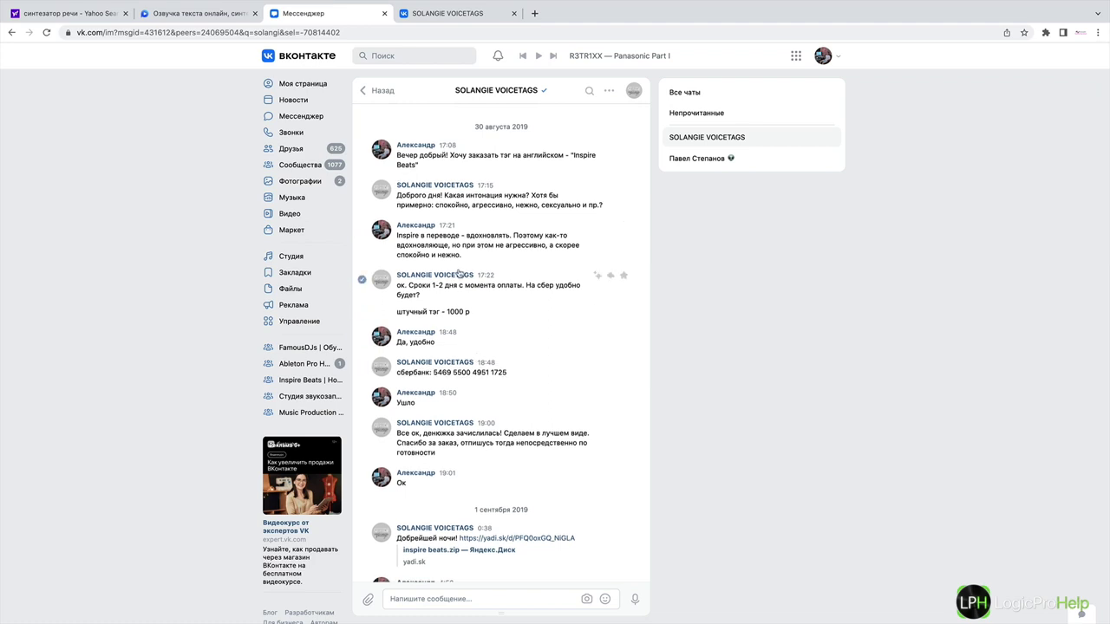
{"action": "scroll", "coordinate": [531, 293], "scroll_direction": "down", "scroll_amount": 3}
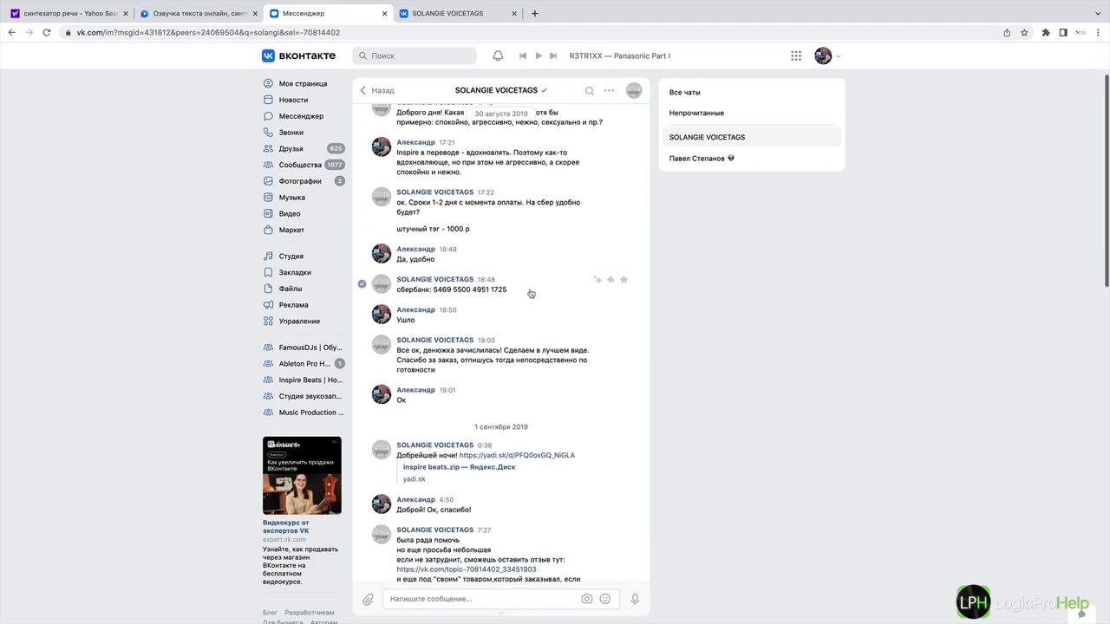
{"action": "scroll", "coordinate": [473, 439], "scroll_direction": "down", "scroll_amount": 3}
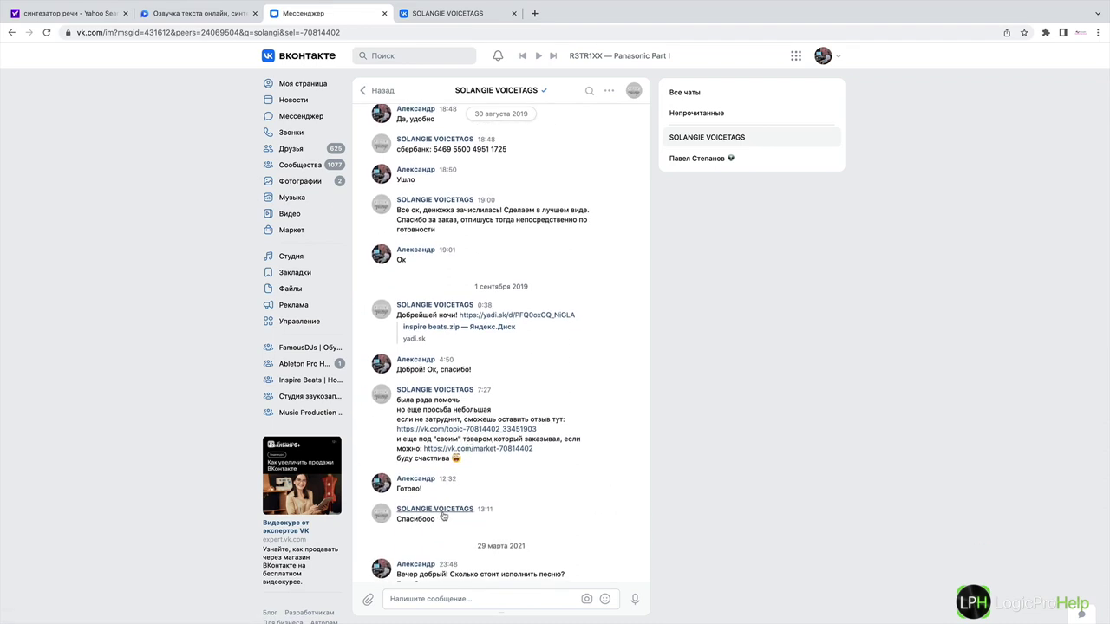
{"action": "scroll", "coordinate": [444, 523], "scroll_direction": "up", "scroll_amount": 1}
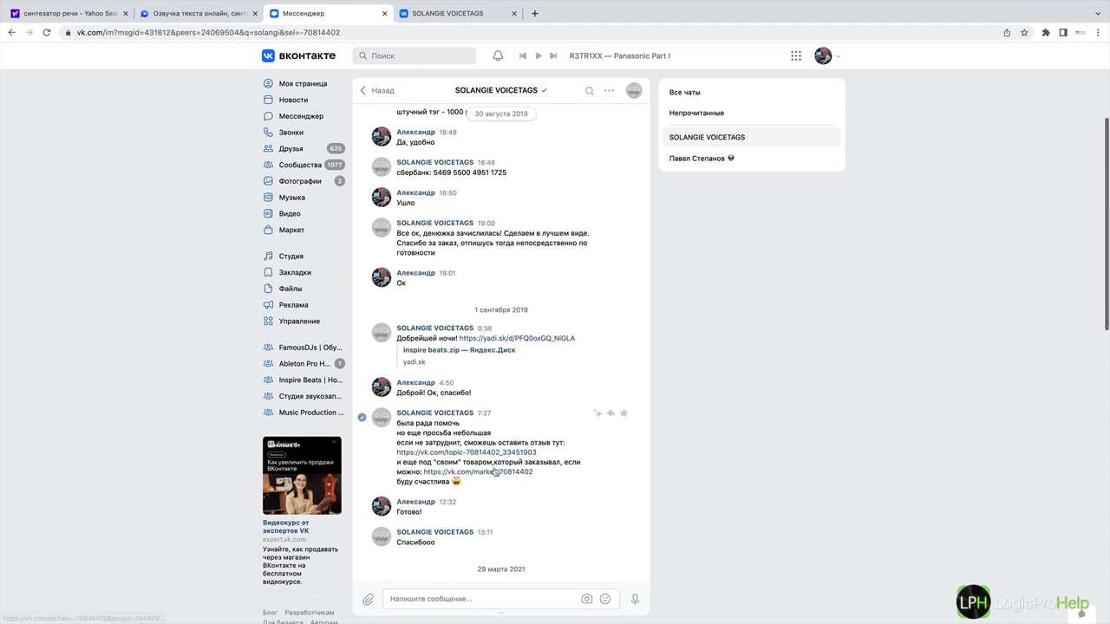
{"action": "scroll", "coordinate": [503, 338], "scroll_direction": "up", "scroll_amount": 5}
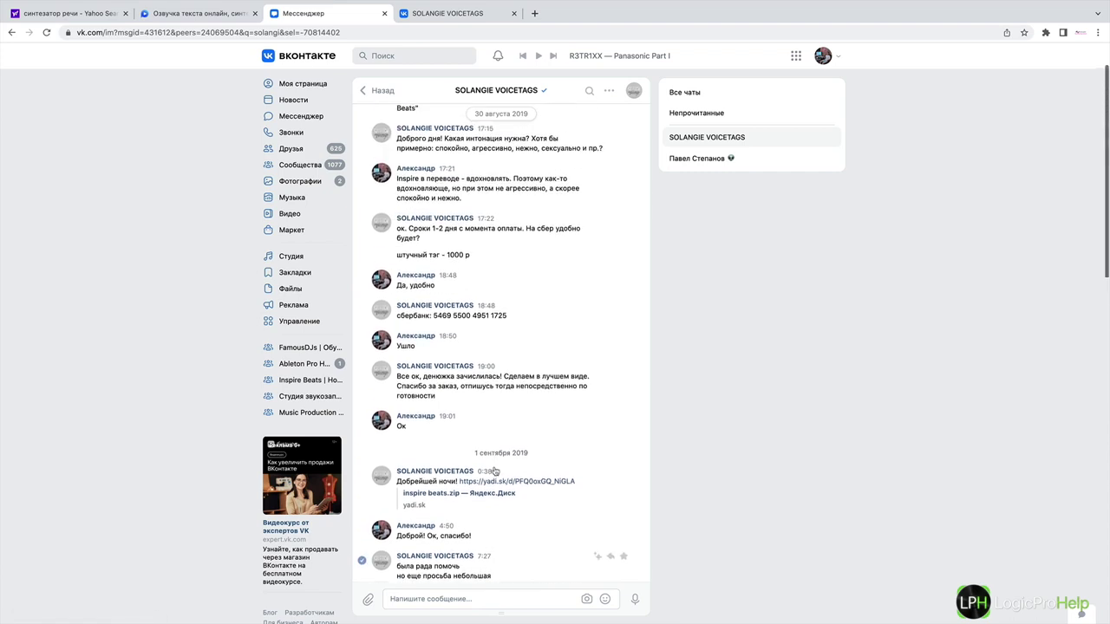
{"action": "scroll", "coordinate": [512, 226], "scroll_direction": "down", "scroll_amount": 4}
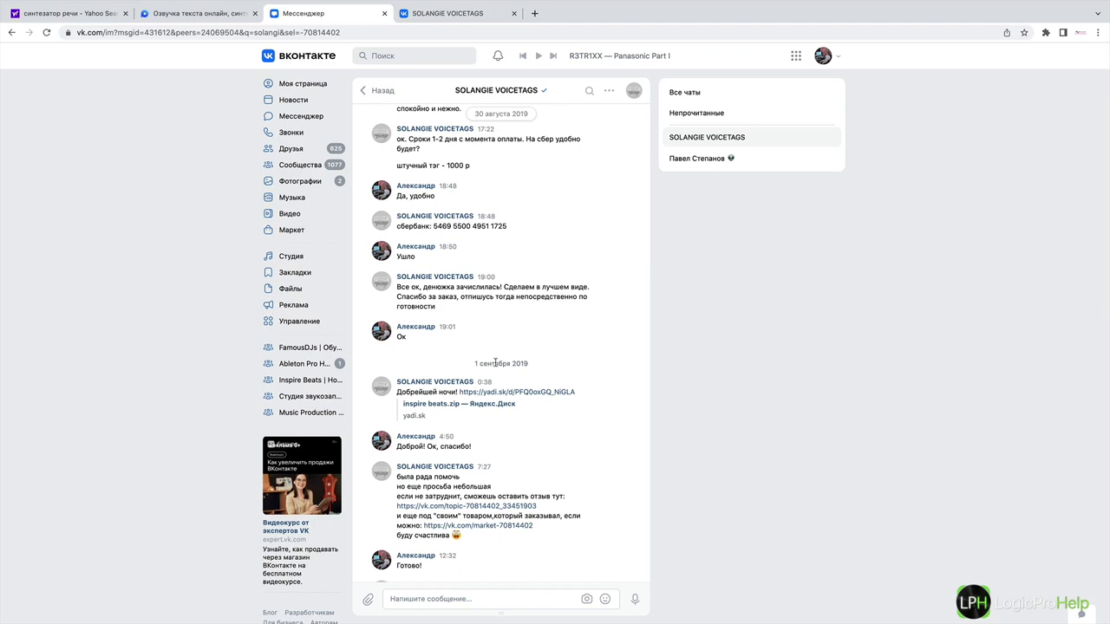
{"action": "scroll", "coordinate": [496, 362], "scroll_direction": "down", "scroll_amount": 2}
Step: View the SOLANGIE VOICETAGS community page and close both the messenger page and the community page
{"action": "left_click", "coordinate": [453, 13]}
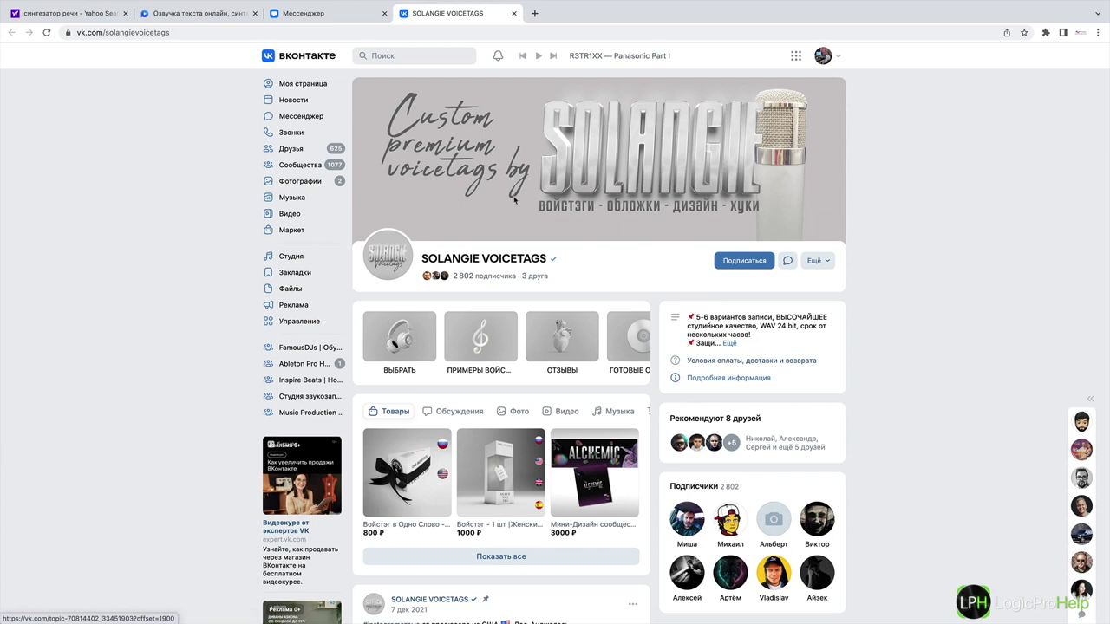
{"action": "left_click", "coordinate": [356, 19]}
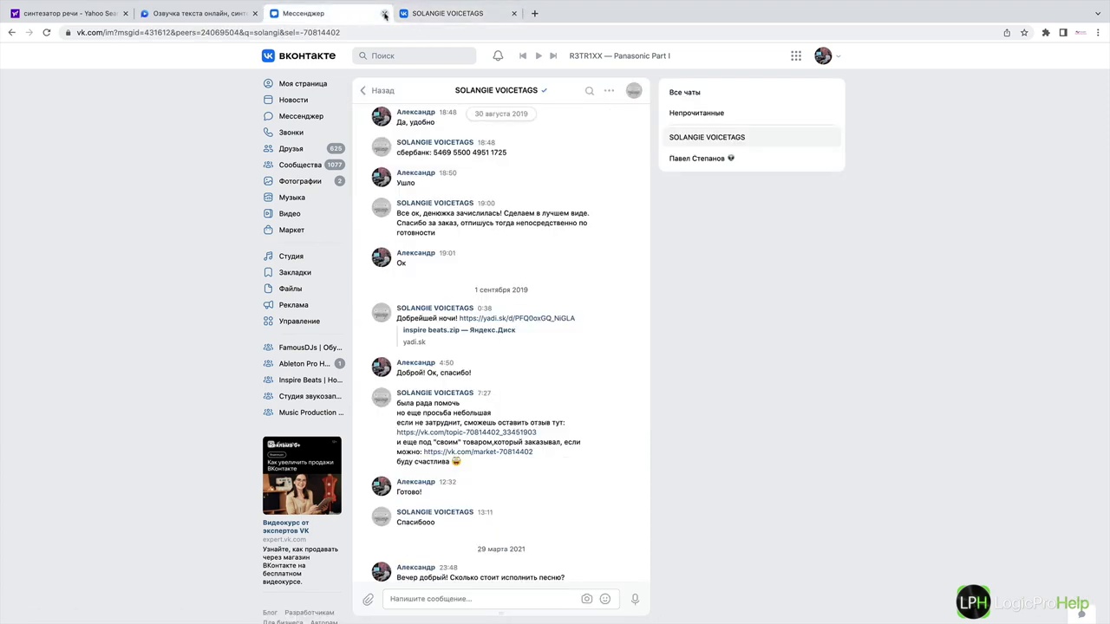
{"action": "left_click", "coordinate": [384, 13]}
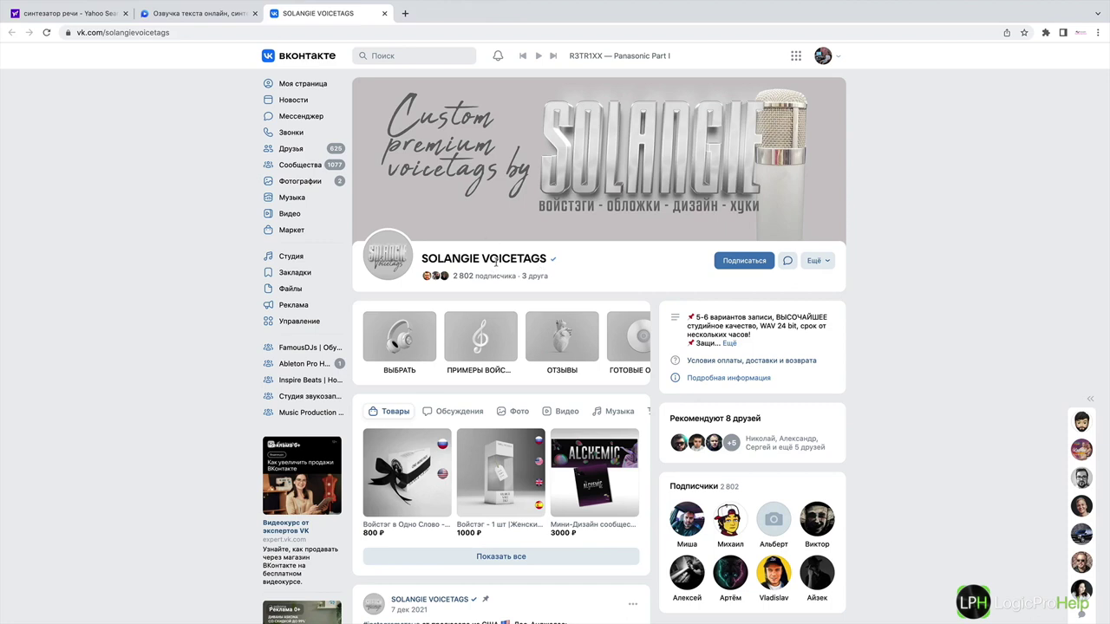
{"action": "left_click", "coordinate": [385, 13]}
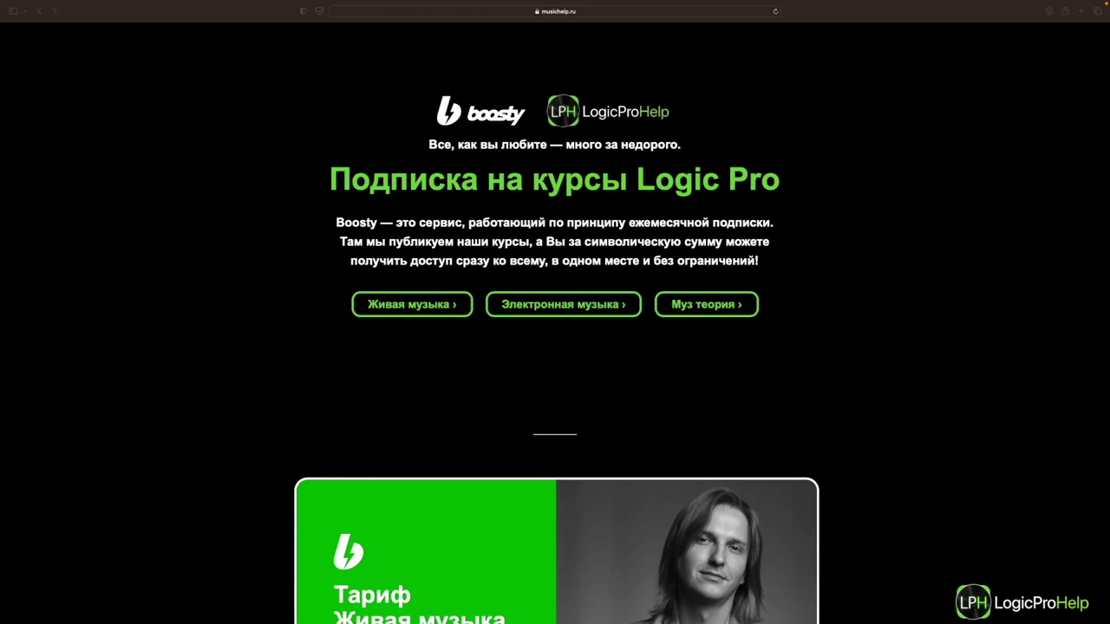
Step: Review the Logic Pro subscription plans and their course lists on the musichelp.ru page
{"action": "left_click", "coordinate": [362, 168]}
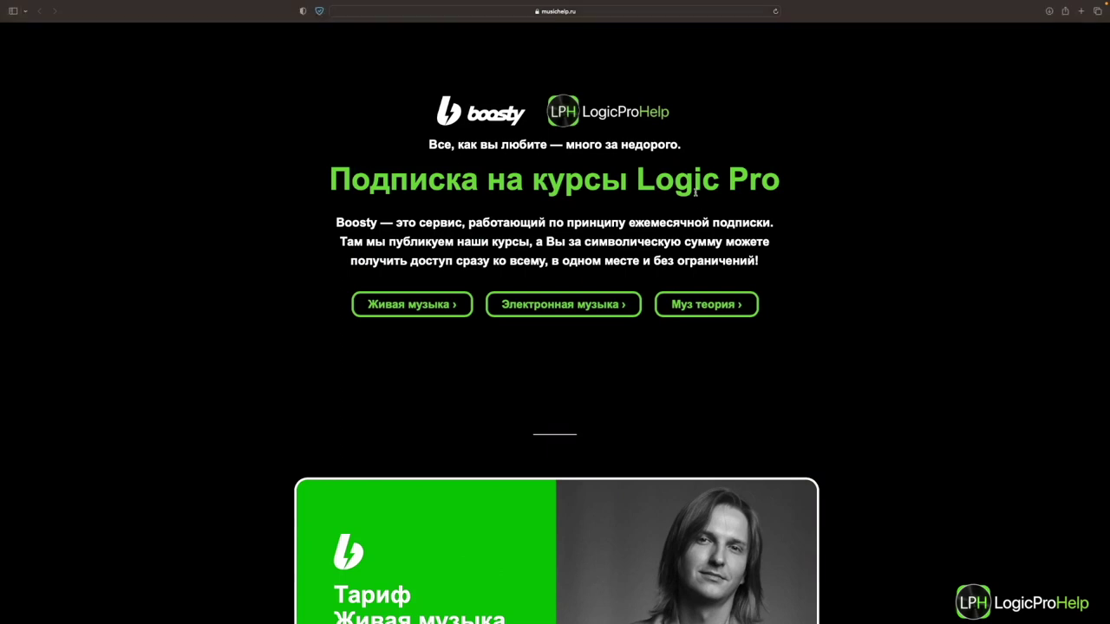
{"action": "scroll", "coordinate": [922, 223], "scroll_direction": "down", "scroll_amount": 2}
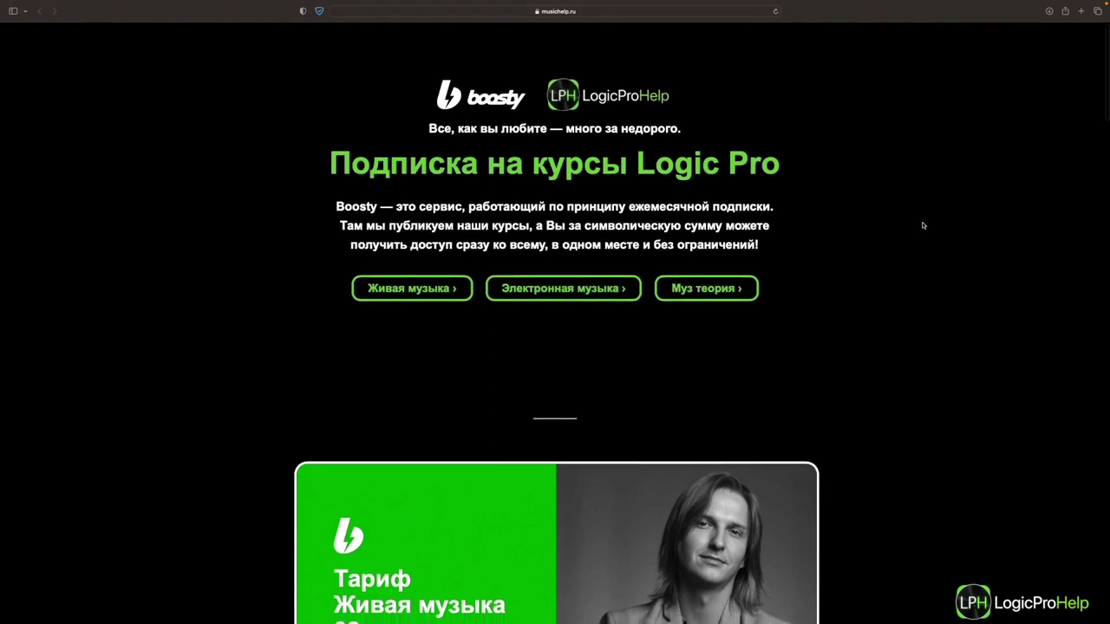
{"action": "scroll", "coordinate": [923, 226], "scroll_direction": "down", "scroll_amount": 3}
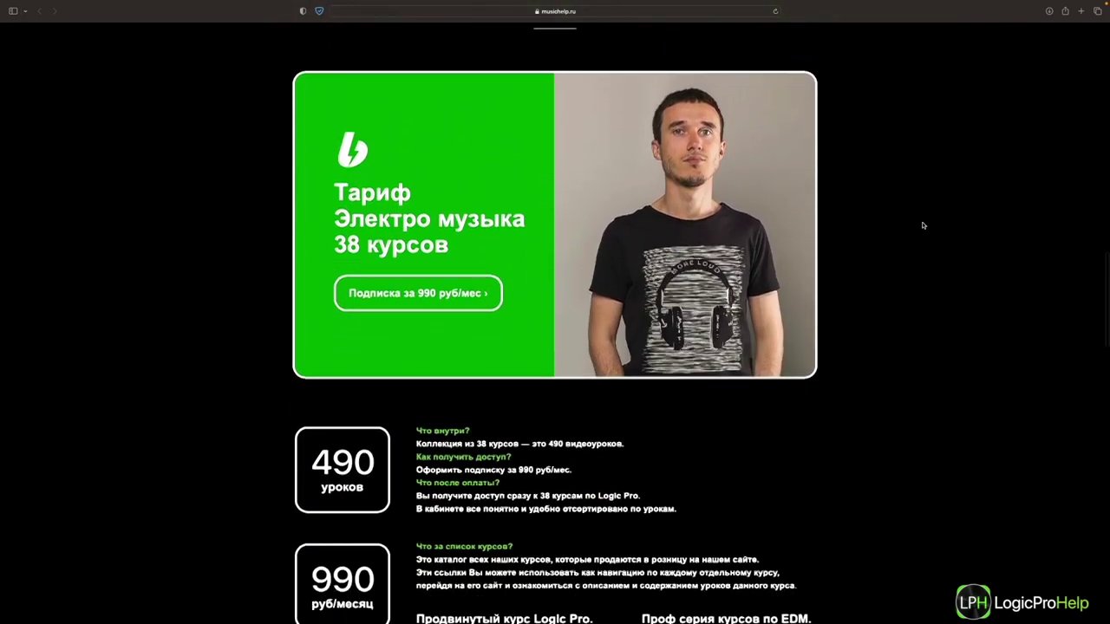
{"action": "scroll", "coordinate": [924, 226], "scroll_direction": "down", "scroll_amount": 6}
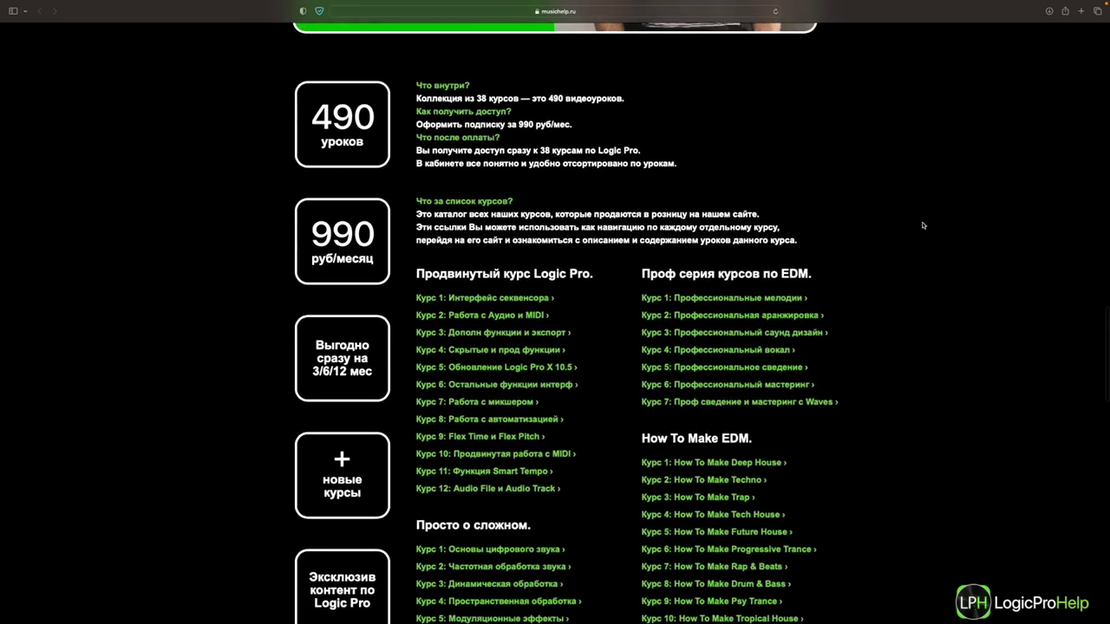
{"action": "scroll", "coordinate": [783, 254], "scroll_direction": "down", "scroll_amount": 7}
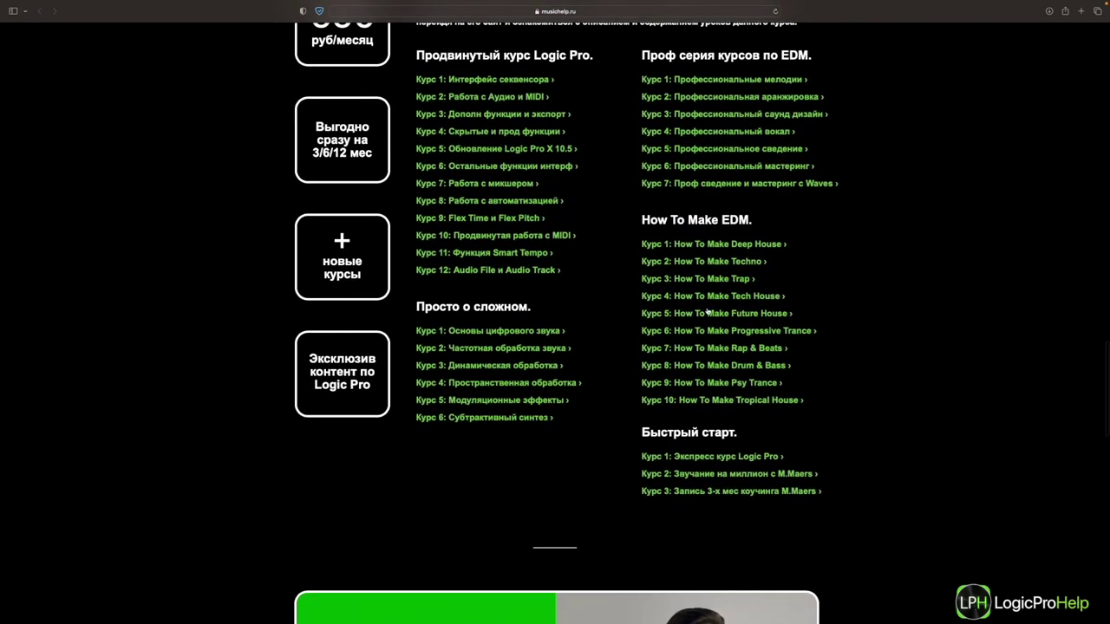
{"action": "scroll", "coordinate": [708, 310], "scroll_direction": "down", "scroll_amount": 10}
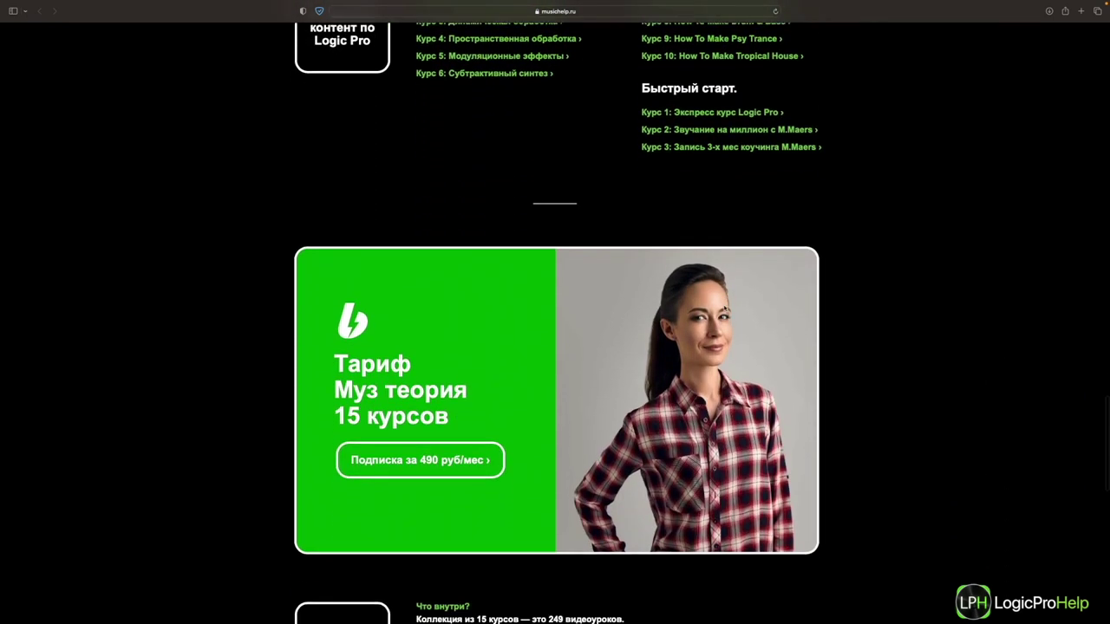
{"action": "scroll", "coordinate": [724, 308], "scroll_direction": "down", "scroll_amount": 8}
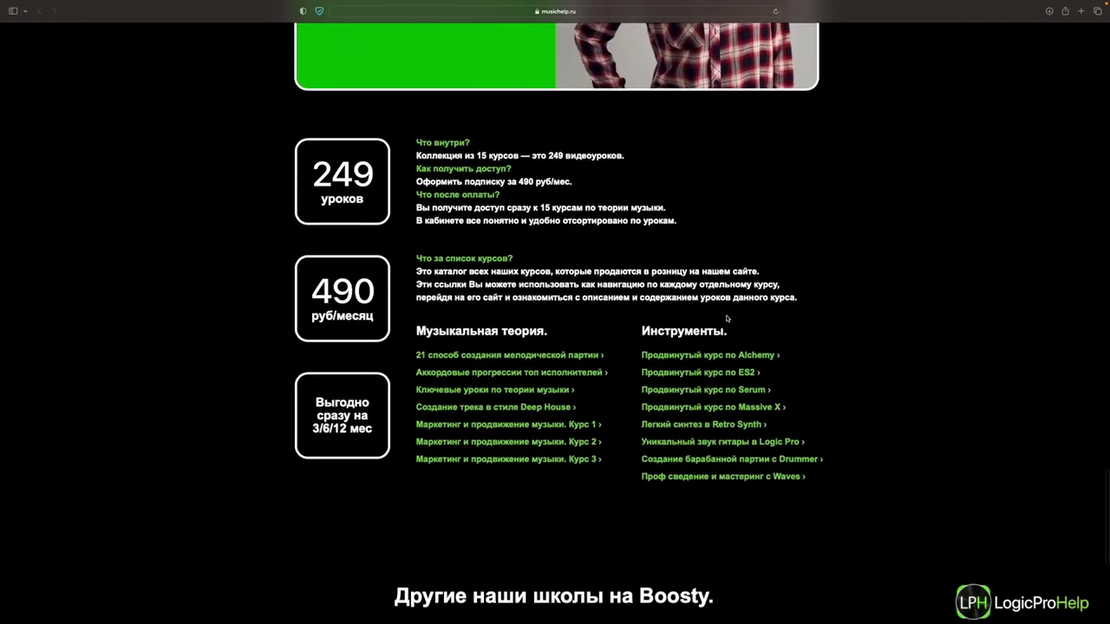
{"action": "scroll", "coordinate": [727, 320], "scroll_direction": "down", "scroll_amount": 6}
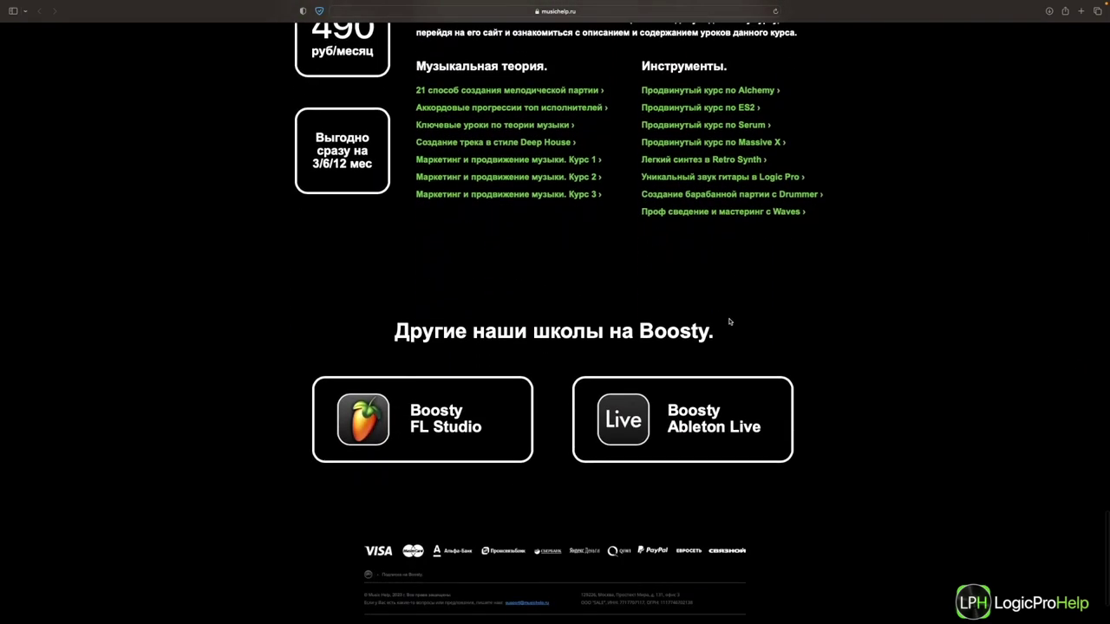
{"action": "scroll", "coordinate": [729, 320], "scroll_direction": "up", "scroll_amount": 4}
{"action": "scroll", "coordinate": [728, 322], "scroll_direction": "up", "scroll_amount": 20}
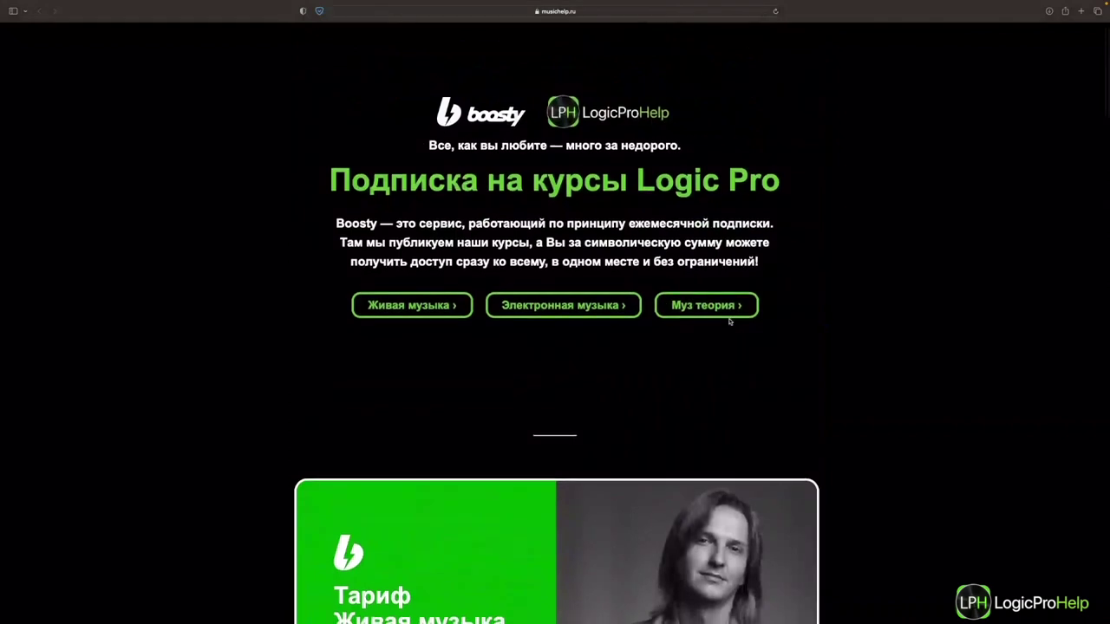
{"action": "scroll", "coordinate": [728, 322], "scroll_direction": "down", "scroll_amount": 8}
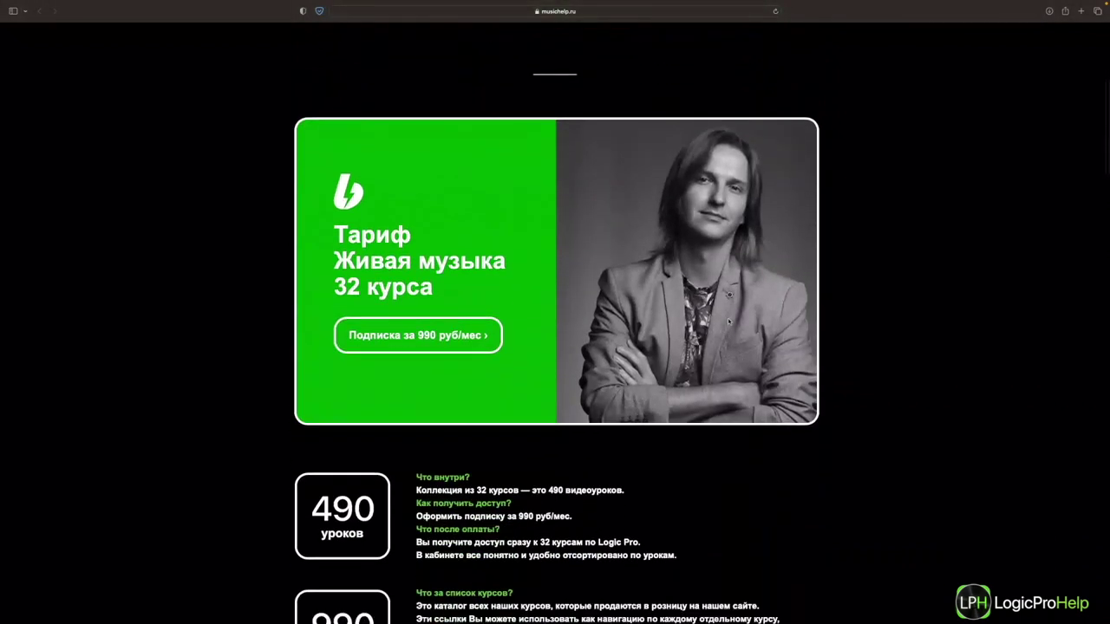
{"action": "scroll", "coordinate": [523, 386], "scroll_direction": "up", "scroll_amount": 8}
Step: Open the Boosty page of the "Живая музыка" plan and start subscribing to it, signing in with VK
{"action": "left_click", "coordinate": [397, 306]}
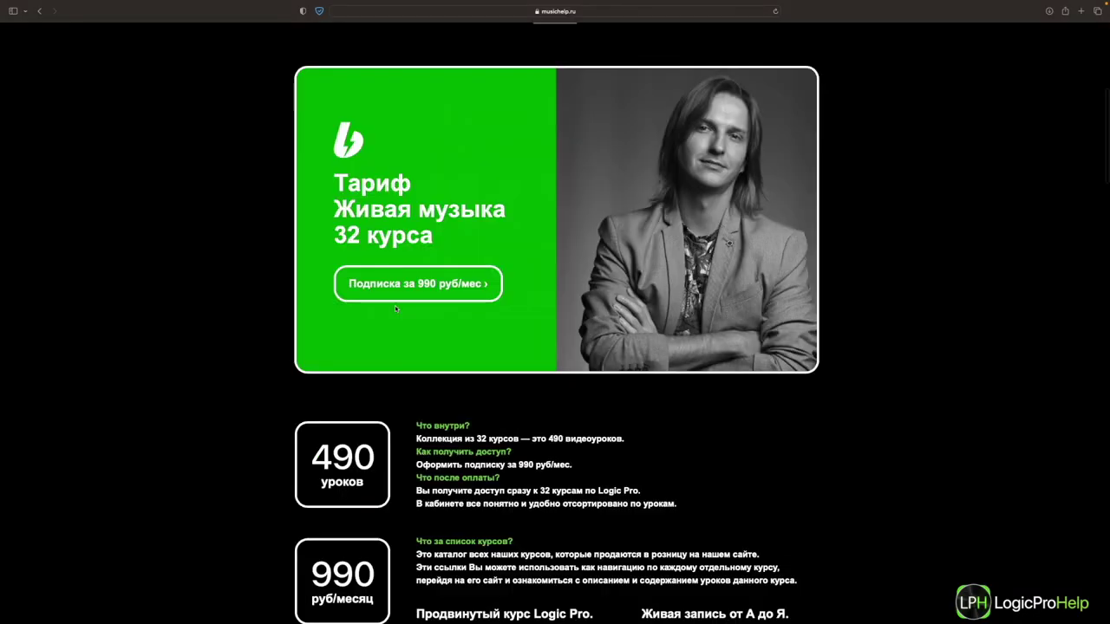
{"action": "left_click", "coordinate": [401, 293]}
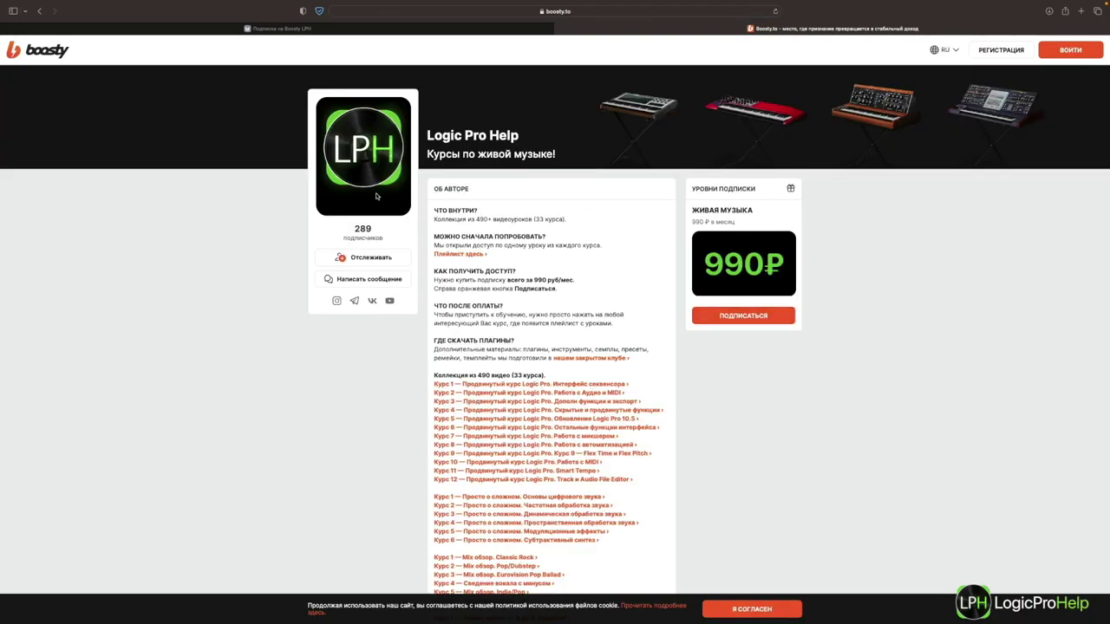
{"action": "left_click", "coordinate": [710, 319]}
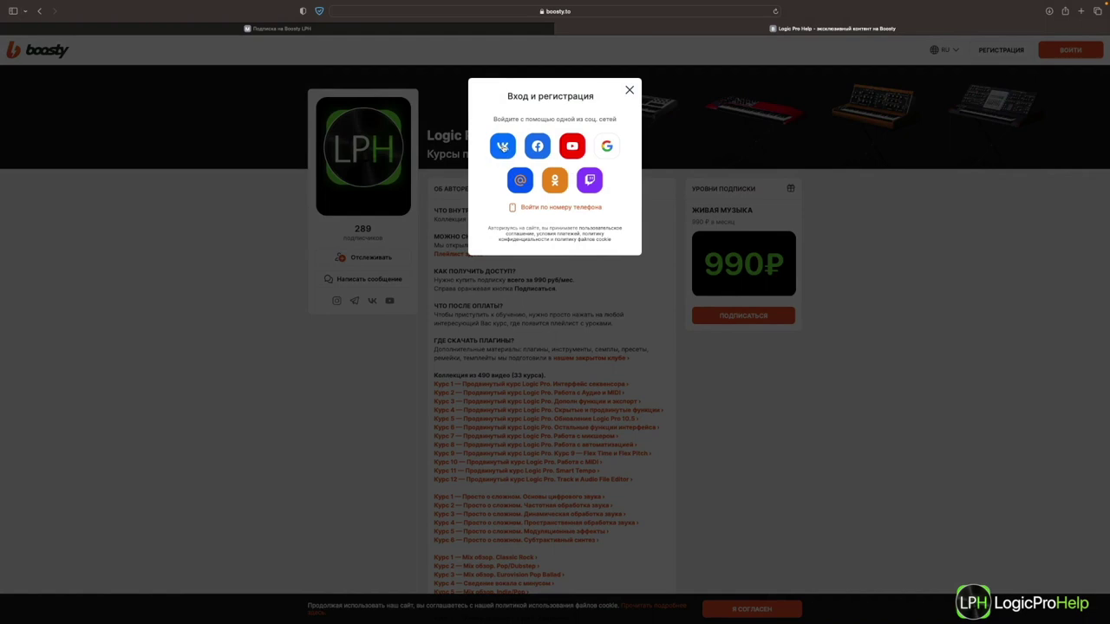
{"action": "left_click", "coordinate": [504, 148]}
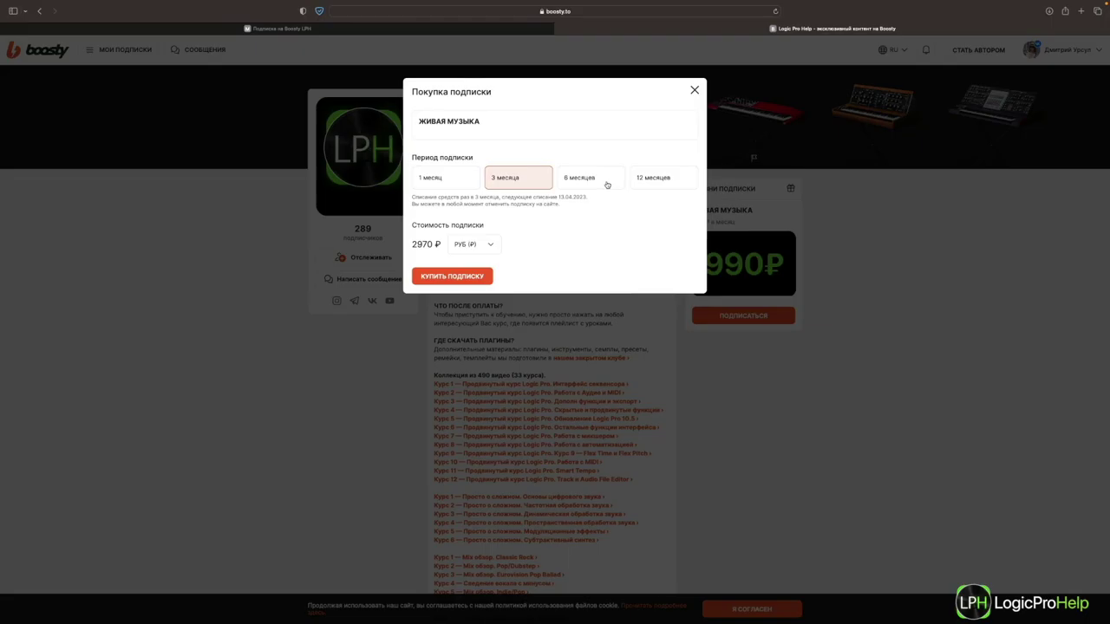
Step: View the 12-month subscription option, choose 1 month, open its payment form and dismiss the purchase
{"action": "left_click", "coordinate": [607, 182]}
{"action": "left_click", "coordinate": [649, 180]}
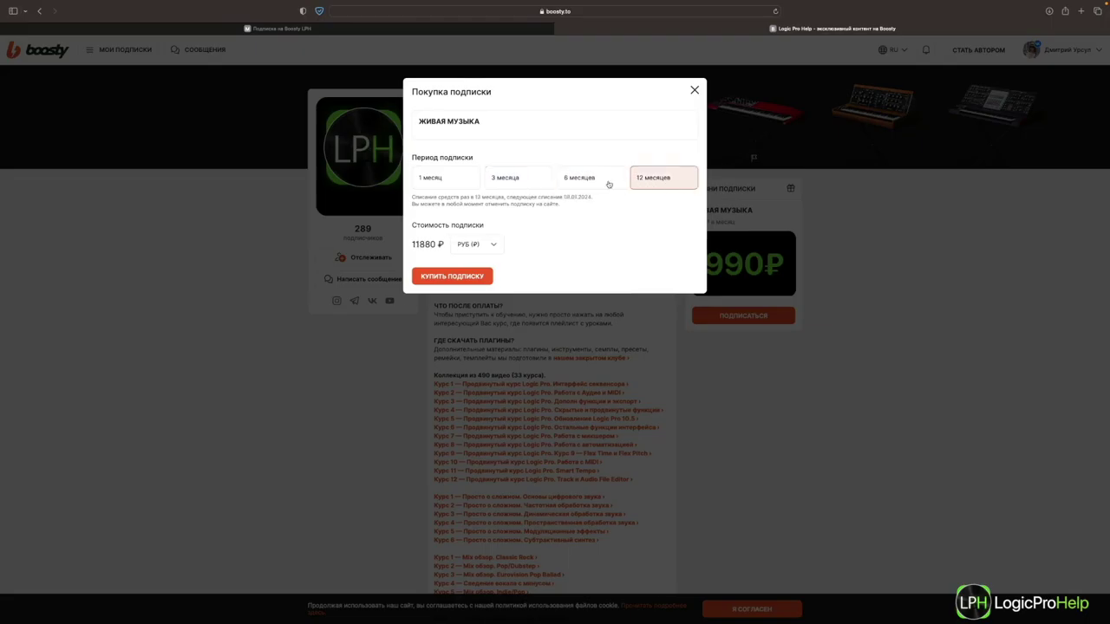
{"action": "left_click", "coordinate": [445, 180]}
{"action": "left_click", "coordinate": [482, 276]}
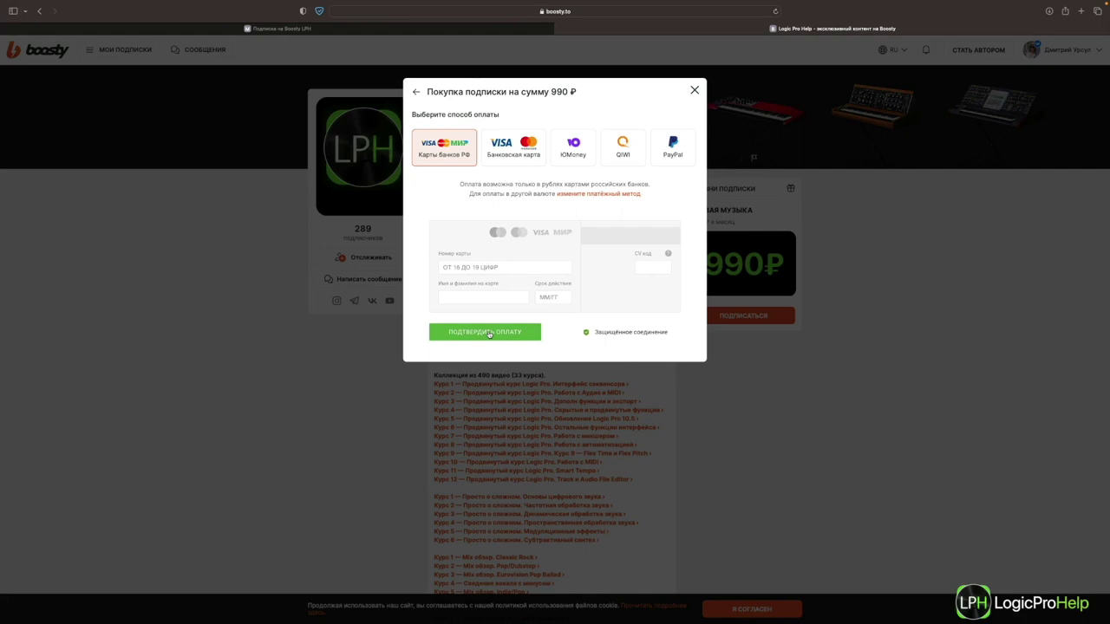
{"action": "left_click", "coordinate": [592, 375]}
Step: Examine the course list on the Logic Pro Help Boosty page and switch to the other open Boosty page
{"action": "scroll", "coordinate": [578, 386], "scroll_direction": "down", "scroll_amount": 2}
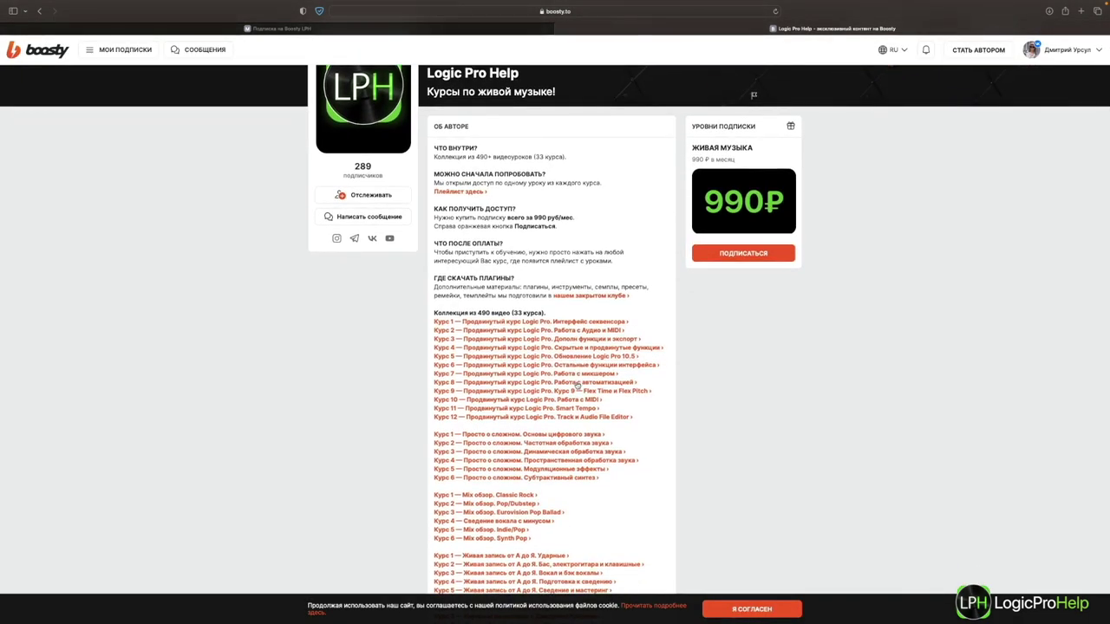
{"action": "scroll", "coordinate": [559, 283], "scroll_direction": "down", "scroll_amount": 1}
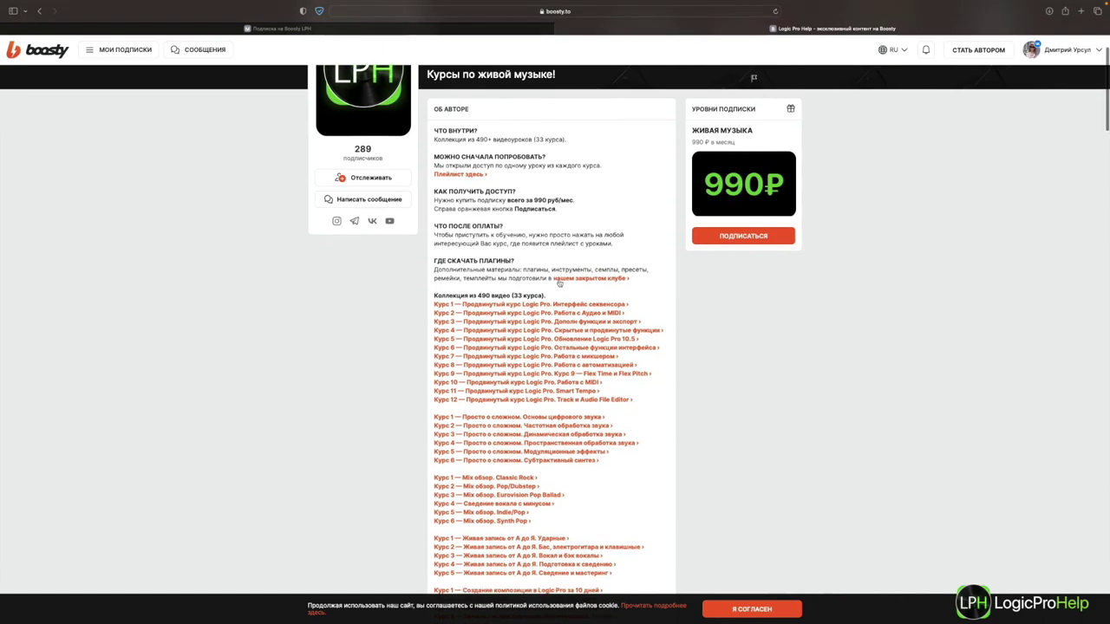
{"action": "left_click", "coordinate": [390, 29]}
{"action": "scroll", "coordinate": [503, 238], "scroll_direction": "up", "scroll_amount": 5}
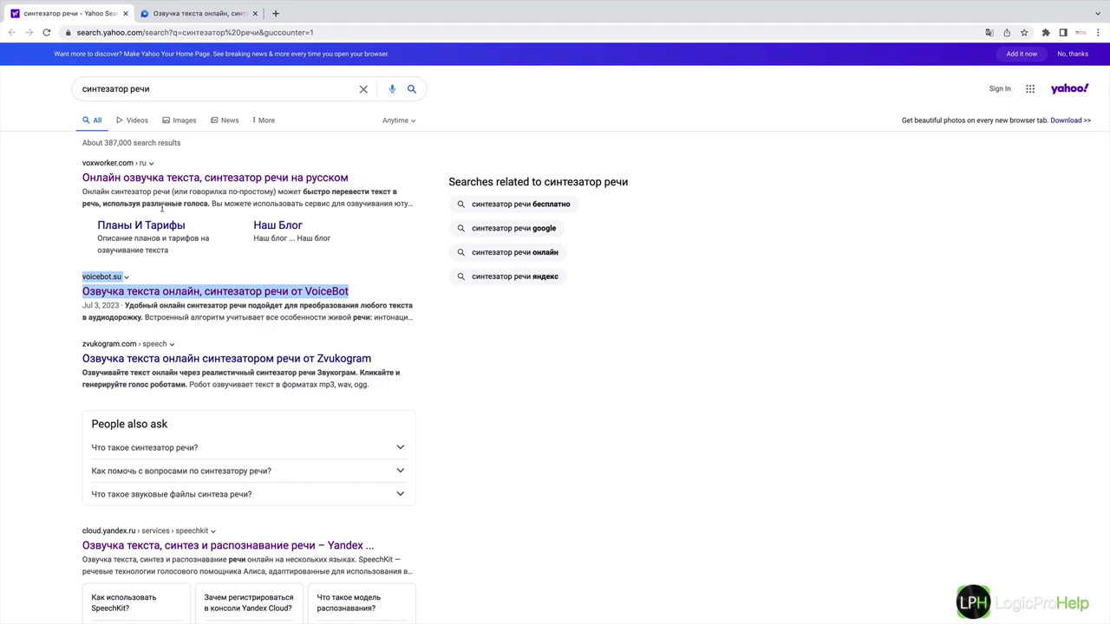
Step: Open the VoiceBot page and choose the Ава voice in English for the text "Inspire Beats"
{"action": "left_click", "coordinate": [174, 14]}
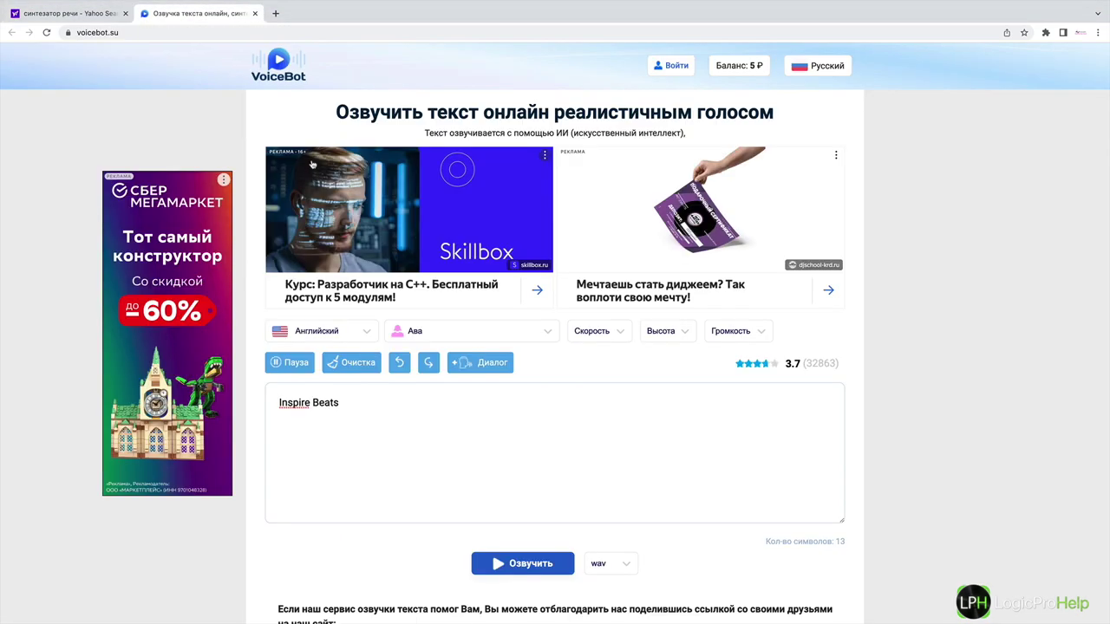
{"action": "left_click", "coordinate": [350, 406]}
{"action": "left_click", "coordinate": [339, 331]}
{"action": "left_click", "coordinate": [339, 333]}
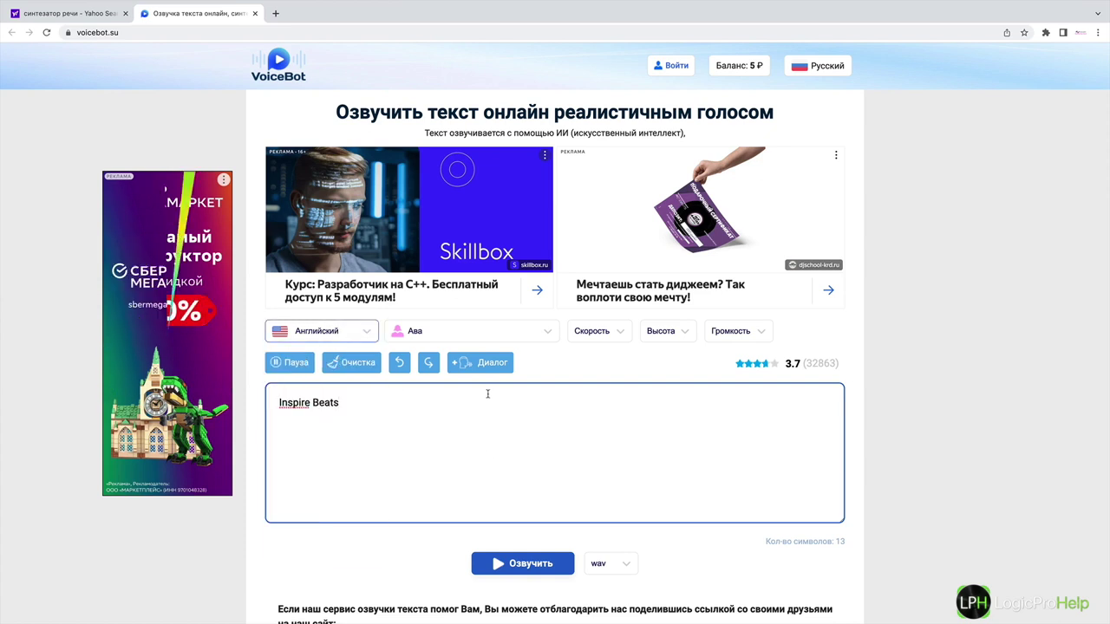
{"action": "left_click", "coordinate": [478, 334]}
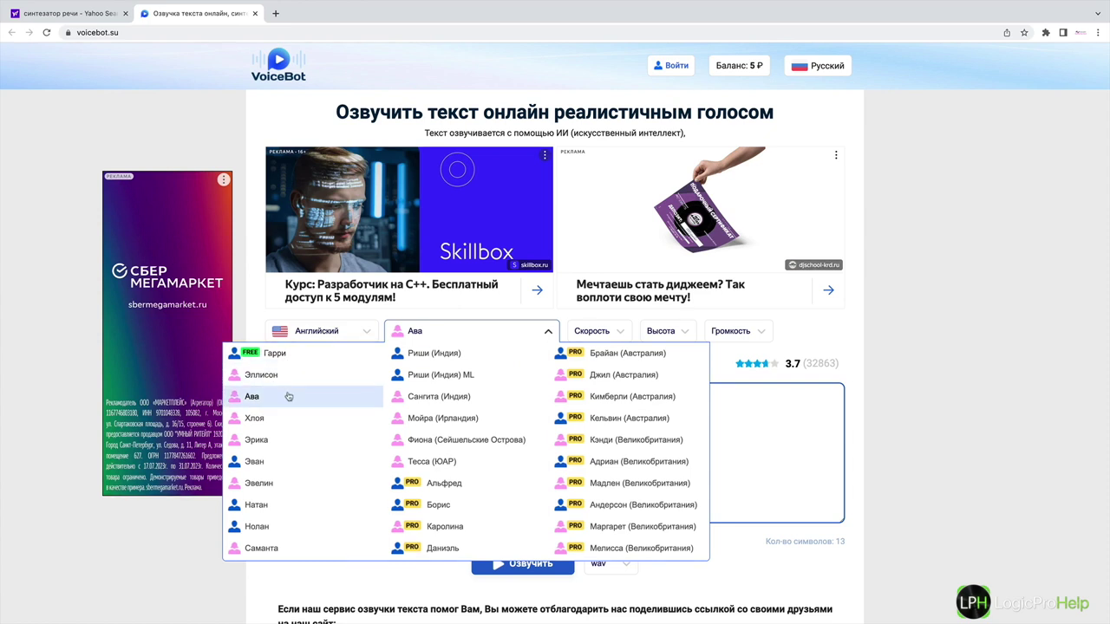
{"action": "left_click", "coordinate": [289, 396]}
Step: Look through the speed, pitch and volume options and voice "Inspire Beats" with the Ава voice
{"action": "left_click", "coordinate": [612, 337]}
{"action": "left_click", "coordinate": [607, 332]}
{"action": "left_click", "coordinate": [661, 332]}
{"action": "left_click", "coordinate": [662, 335]}
{"action": "left_click", "coordinate": [741, 333]}
{"action": "left_click", "coordinate": [742, 333]}
{"action": "scroll", "coordinate": [535, 567], "scroll_direction": "down", "scroll_amount": 1}
{"action": "left_click", "coordinate": [531, 548]}
{"action": "scroll", "coordinate": [601, 411], "scroll_direction": "up", "scroll_amount": 3}
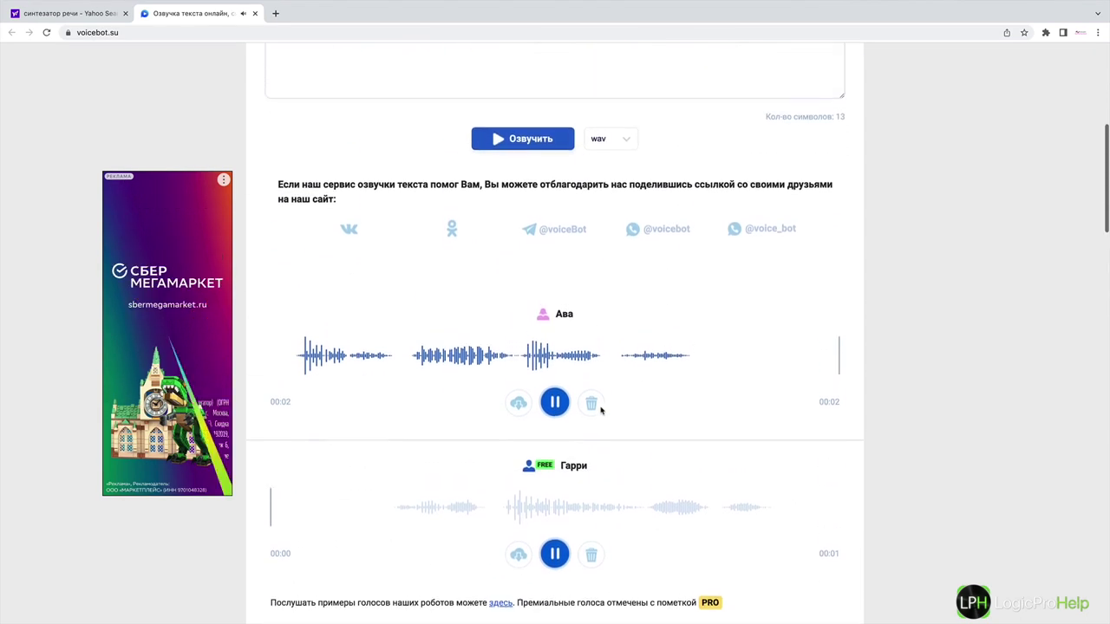
Step: Listen to the generated Ава recording and download it
{"action": "scroll", "coordinate": [601, 411], "scroll_direction": "up", "scroll_amount": 1}
{"action": "scroll", "coordinate": [515, 238], "scroll_direction": "down", "scroll_amount": 4}
{"action": "scroll", "coordinate": [551, 252], "scroll_direction": "up", "scroll_amount": 5}
{"action": "scroll", "coordinate": [523, 476], "scroll_direction": "down", "scroll_amount": 1}
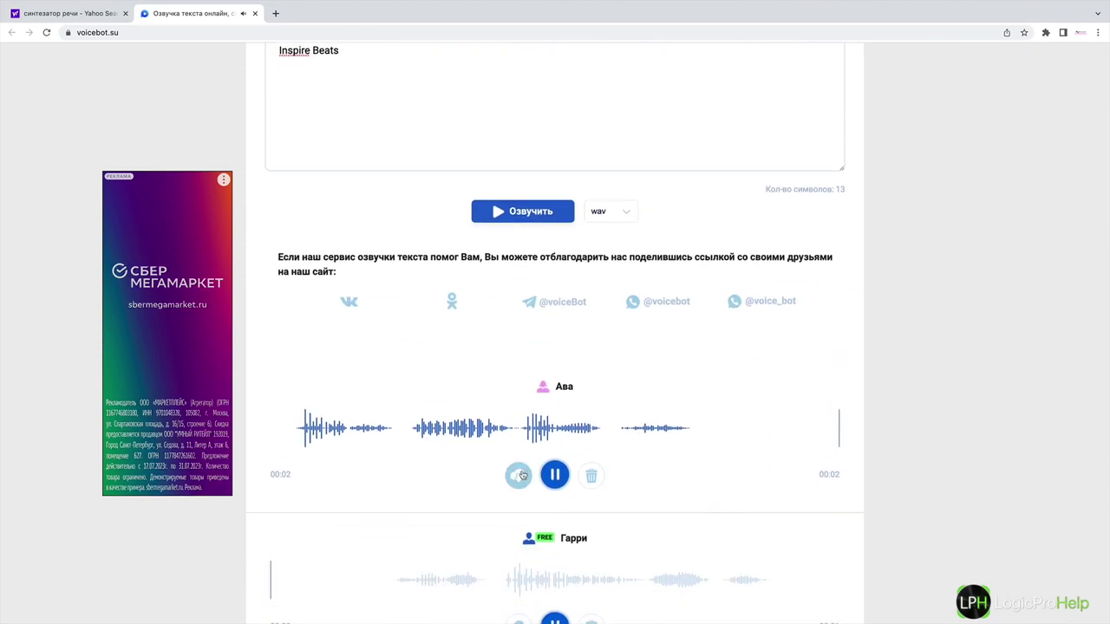
{"action": "left_click", "coordinate": [518, 477]}
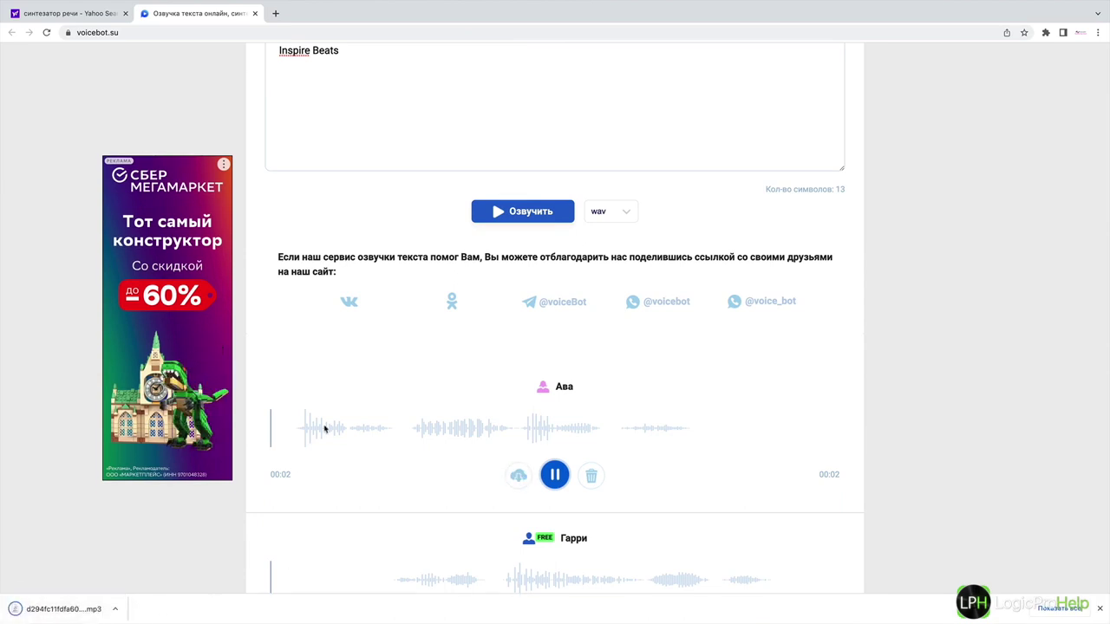
Step: Check the available audio formats for the voiced text and look over the generated recordings again
{"action": "scroll", "coordinate": [559, 303], "scroll_direction": "up", "scroll_amount": 2}
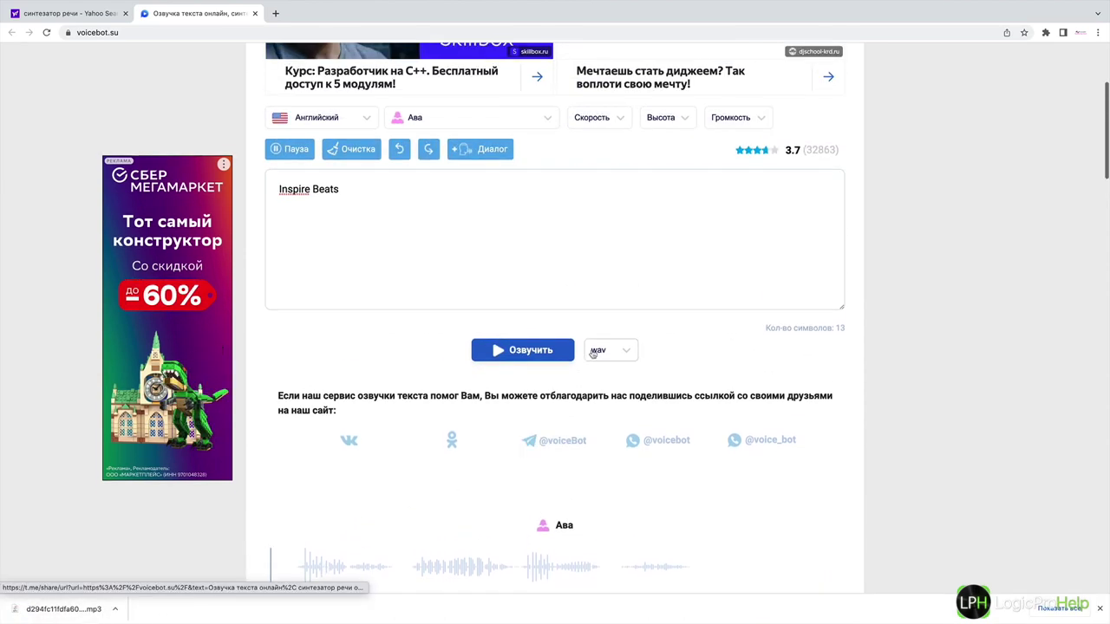
{"action": "left_click", "coordinate": [595, 351]}
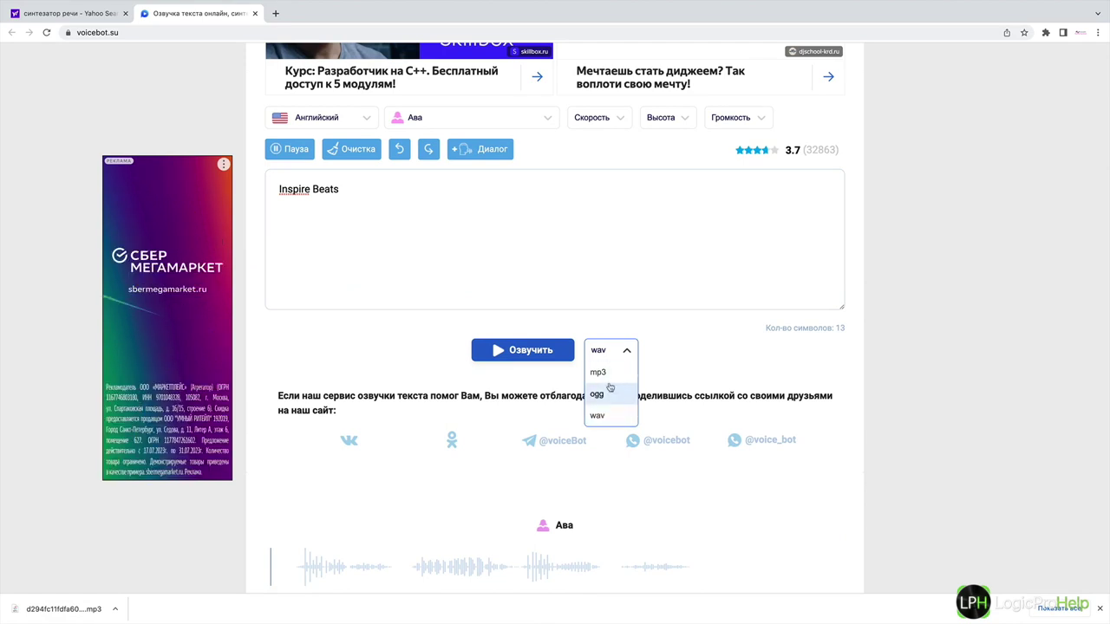
{"action": "left_click", "coordinate": [671, 354]}
{"action": "scroll", "coordinate": [671, 354], "scroll_direction": "down", "scroll_amount": 3}
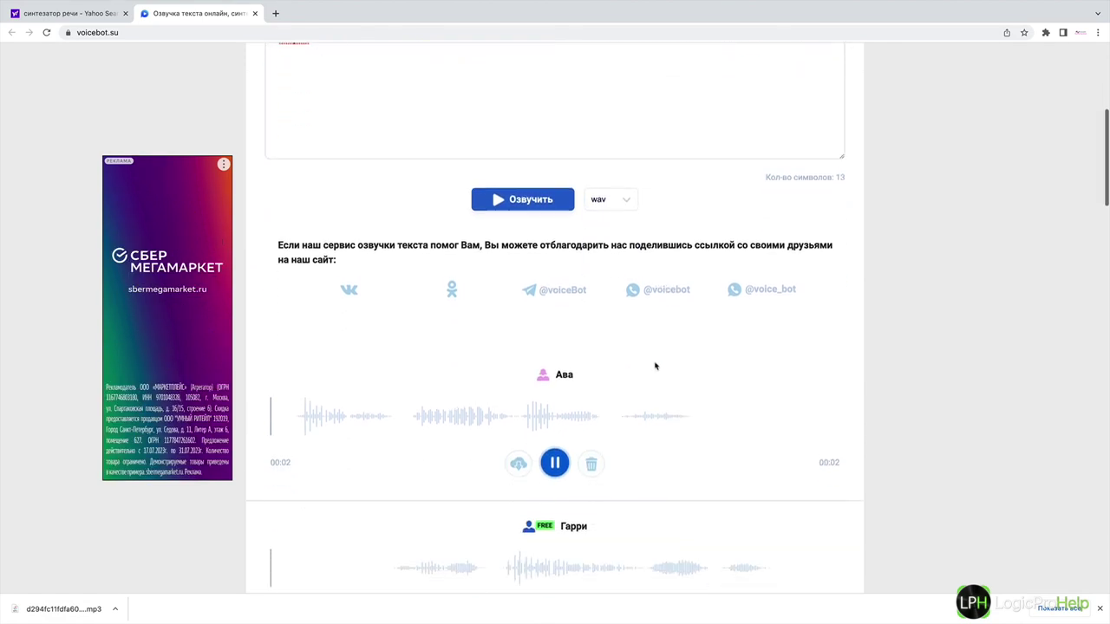
{"action": "scroll", "coordinate": [529, 449], "scroll_direction": "up", "scroll_amount": 3}
{"action": "scroll", "coordinate": [529, 448], "scroll_direction": "up", "scroll_amount": 1}
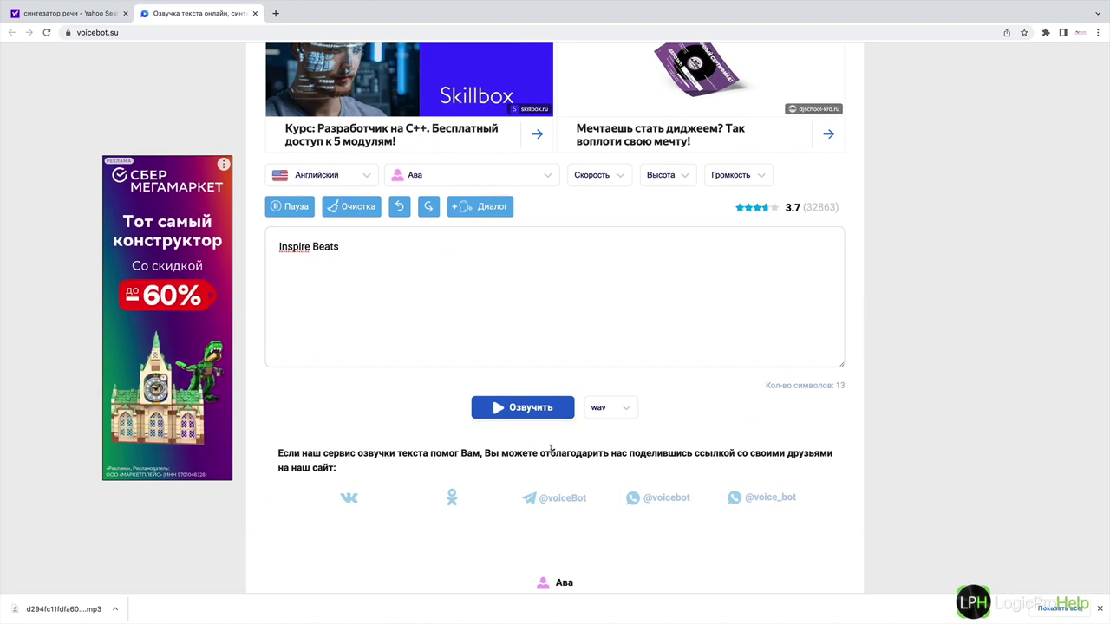
{"action": "scroll", "coordinate": [554, 450], "scroll_direction": "up", "scroll_amount": 3}
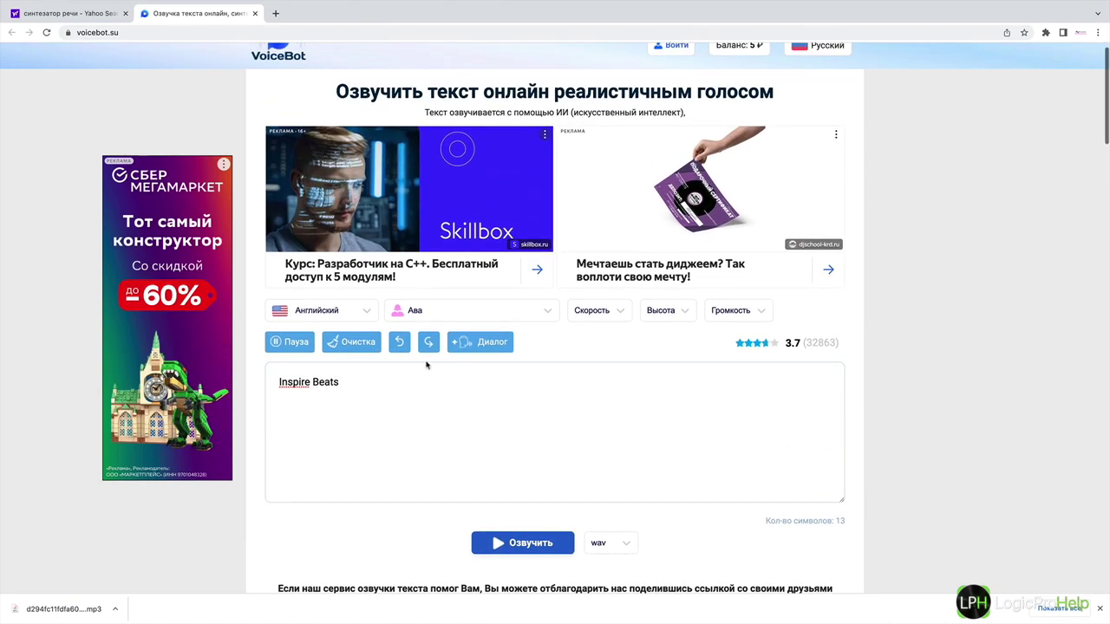
Step: Change the voice to the free Гарри and voice "Inspire Beats" with it
{"action": "left_click", "coordinate": [408, 313]}
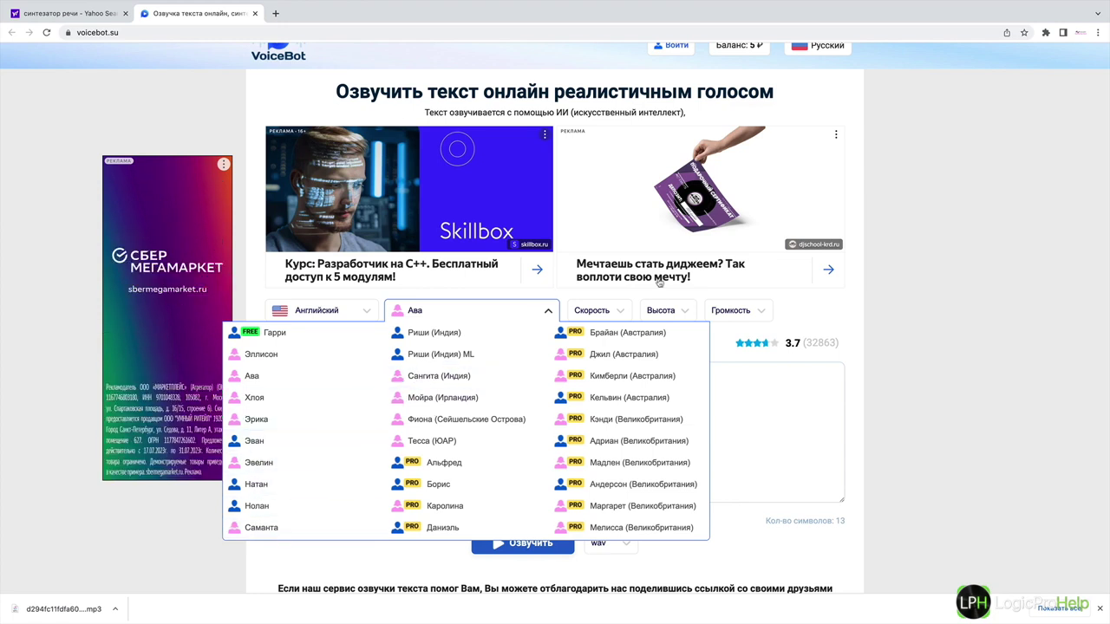
{"action": "left_click", "coordinate": [902, 320]}
{"action": "left_click", "coordinate": [469, 310]}
{"action": "left_click", "coordinate": [324, 338]}
{"action": "left_click", "coordinate": [491, 541]}
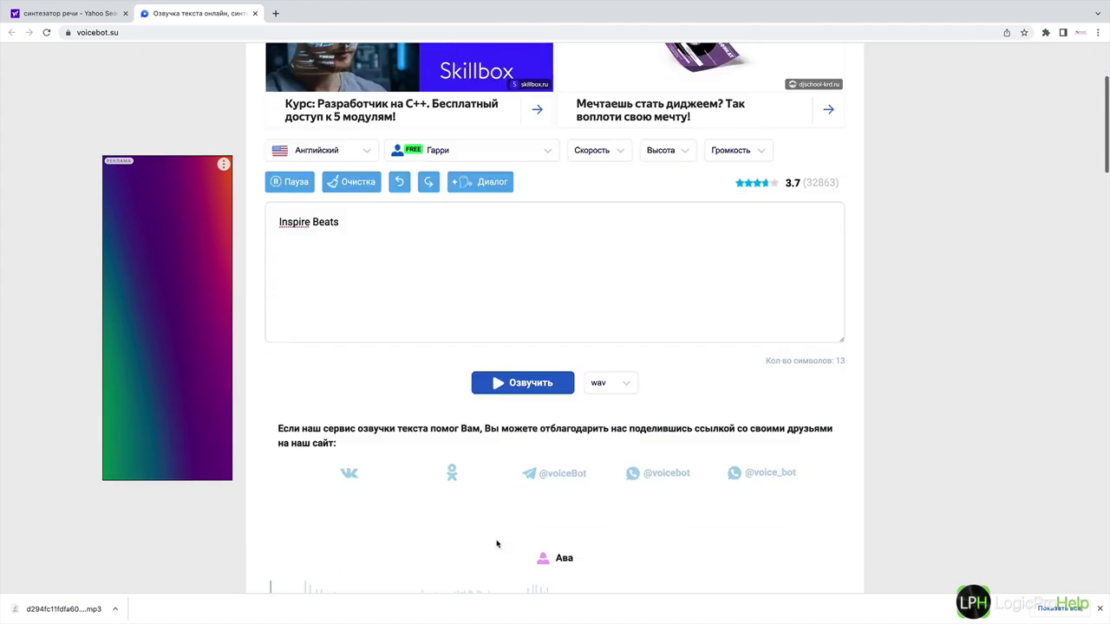
{"action": "scroll", "coordinate": [518, 301], "scroll_direction": "up", "scroll_amount": 15}
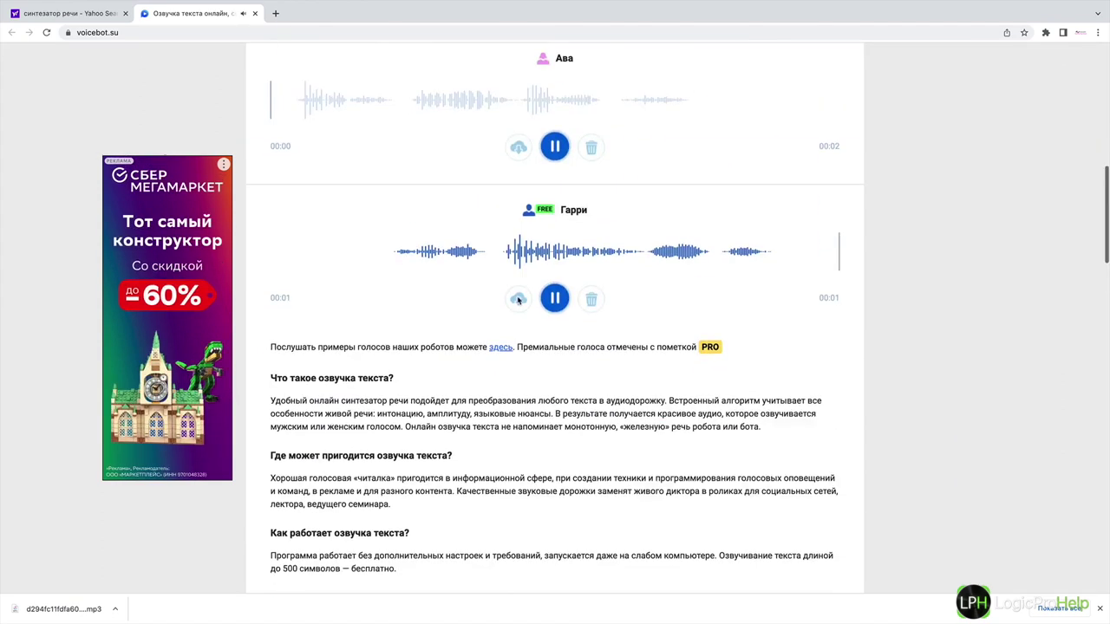
Step: Set the speech speed to 0.8 and voice "Inspire Beats" again with the Гарри voice
{"action": "left_click", "coordinate": [607, 335]}
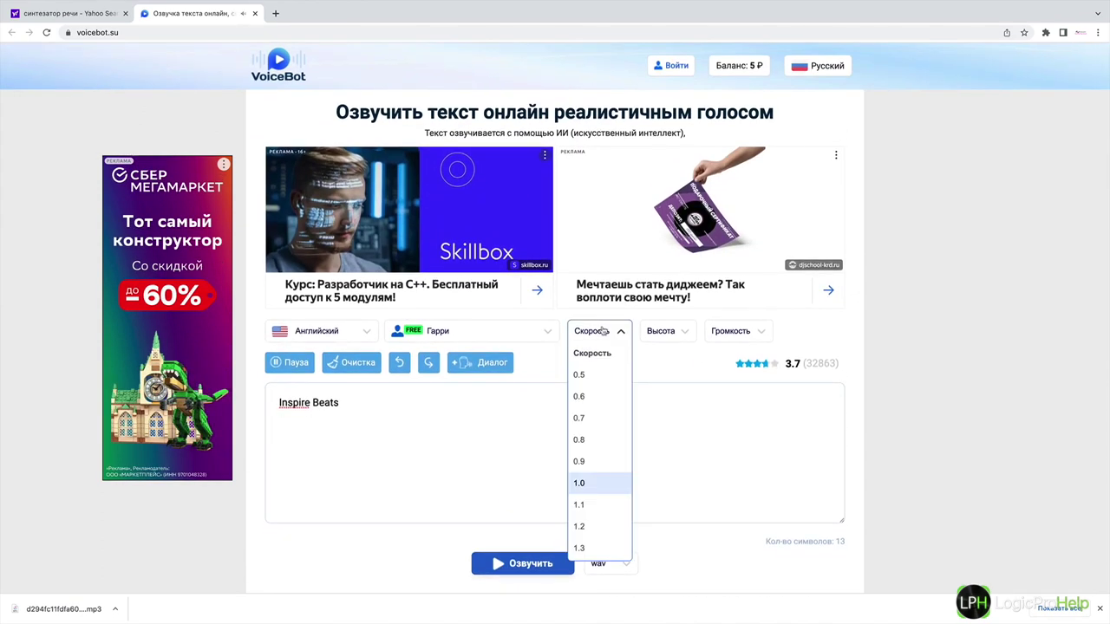
{"action": "left_click", "coordinate": [593, 441]}
{"action": "scroll", "coordinate": [592, 442], "scroll_direction": "down", "scroll_amount": 3}
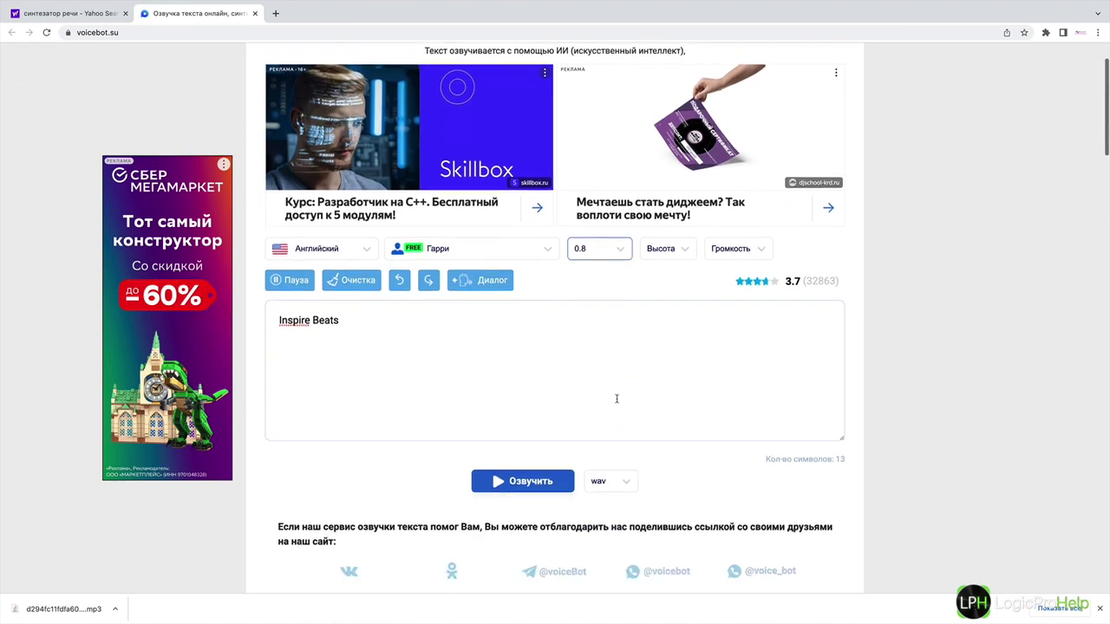
{"action": "left_click", "coordinate": [524, 421]}
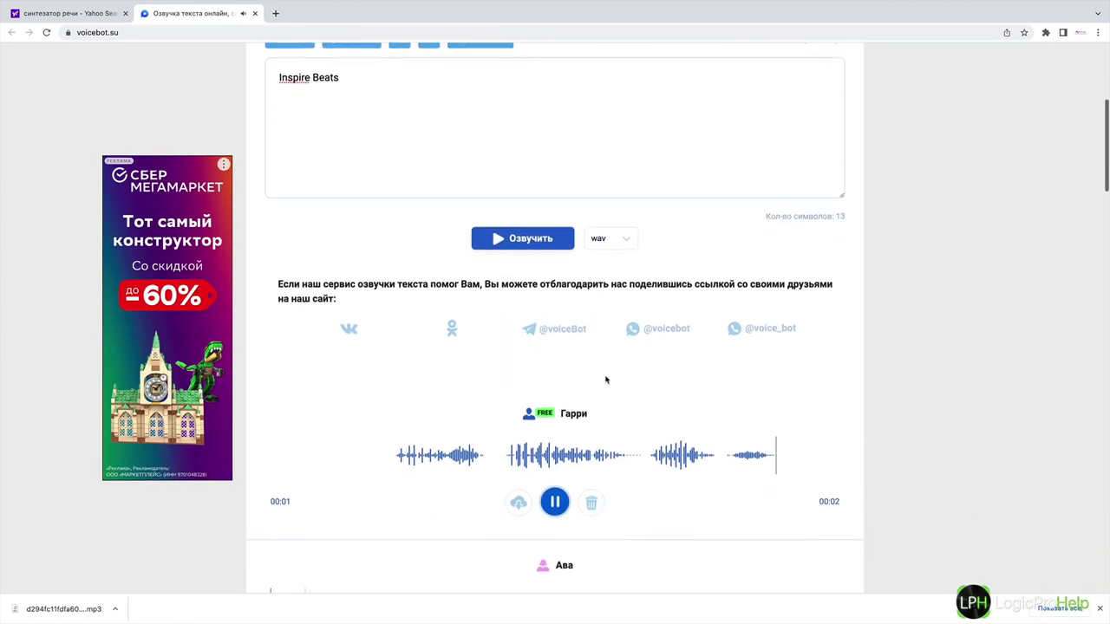
Step: Download the slowed-down Гарри recording as a wav file
{"action": "left_click", "coordinate": [518, 503]}
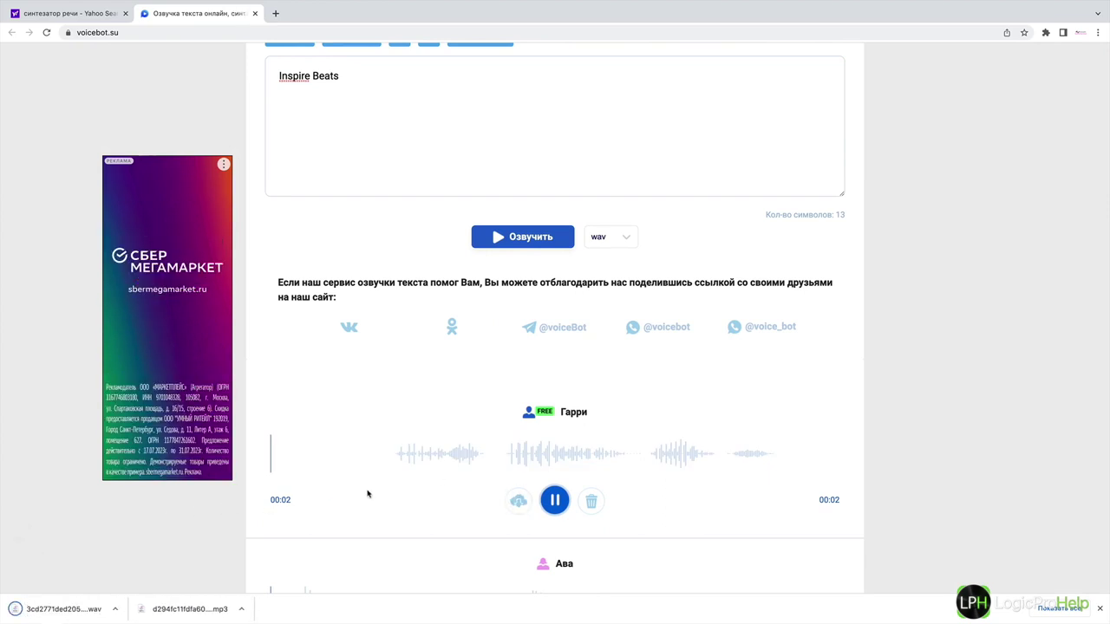
{"action": "scroll", "coordinate": [377, 490], "scroll_direction": "up", "scroll_amount": 3}
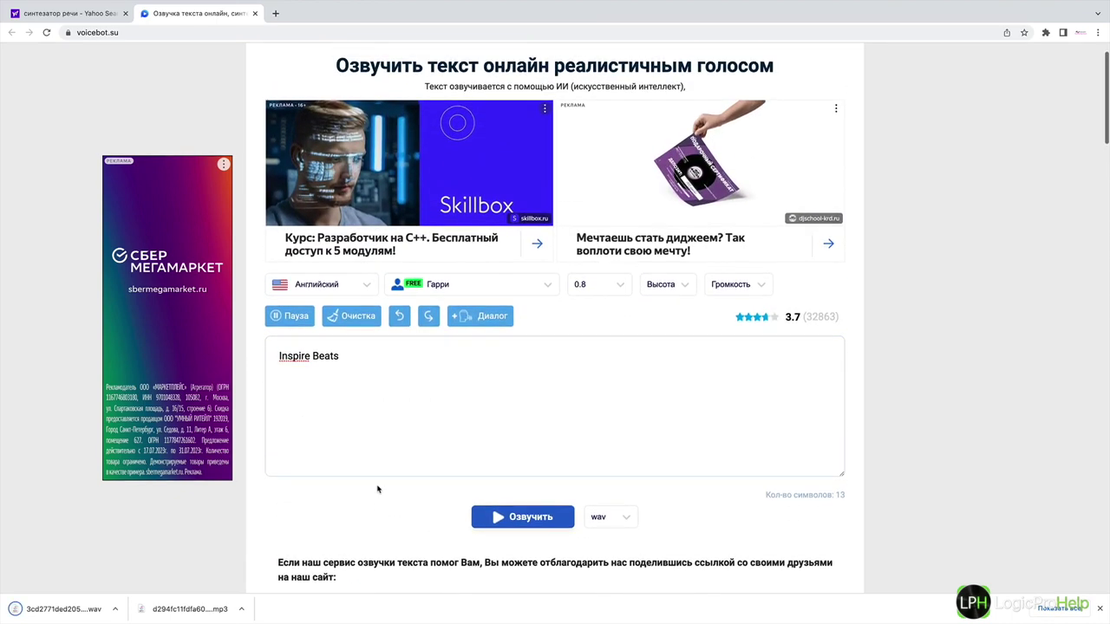
{"action": "scroll", "coordinate": [377, 490], "scroll_direction": "down", "scroll_amount": 2}
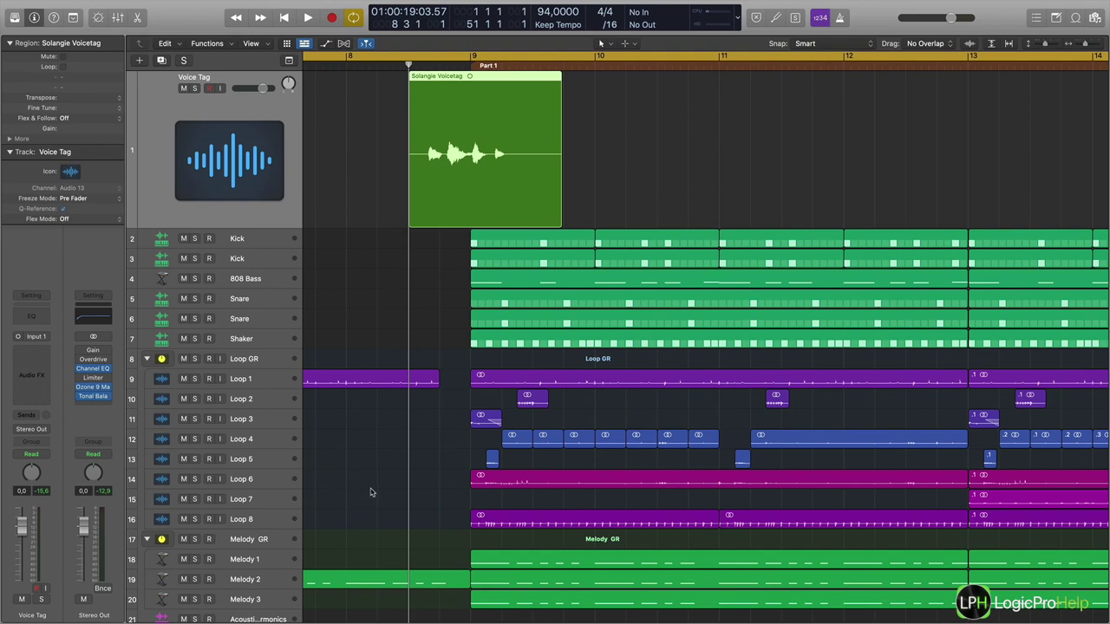
Step: In Logic Pro, extend the Solangie Voicetag region to about bar 14, solo the Voice Tag track and play its takes
{"action": "scroll", "coordinate": [370, 493], "scroll_direction": "left", "scroll_amount": 4}
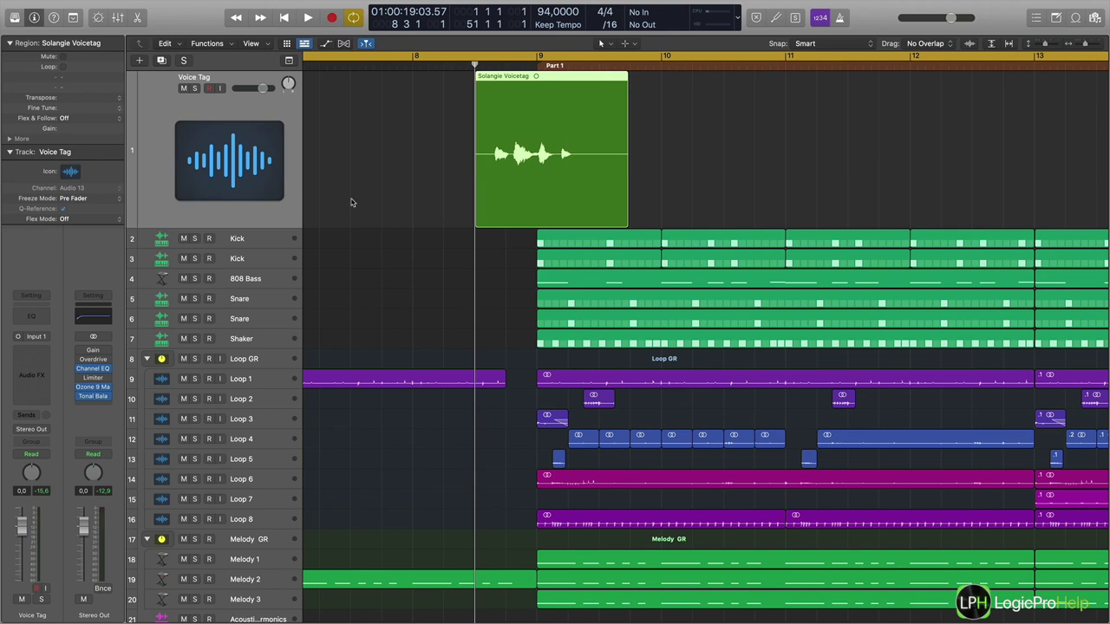
{"action": "left_click_drag", "start_coordinate": [632, 209], "coordinate": [1078, 190]}
{"action": "left_click", "coordinate": [196, 90]}
{"action": "key", "text": "space"}
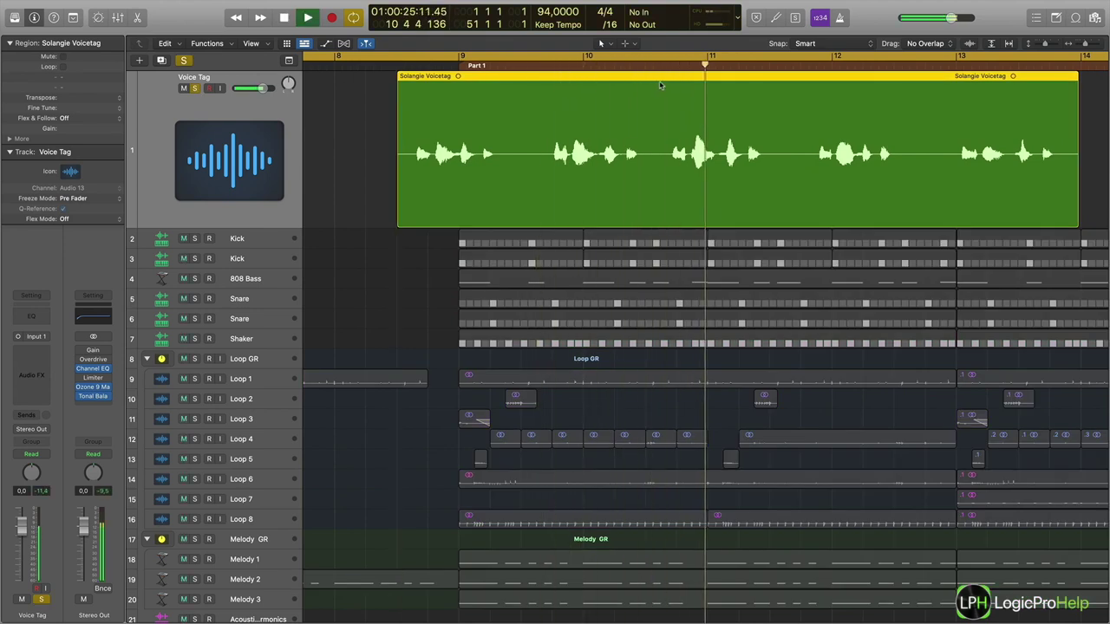
{"action": "key", "text": "space"}
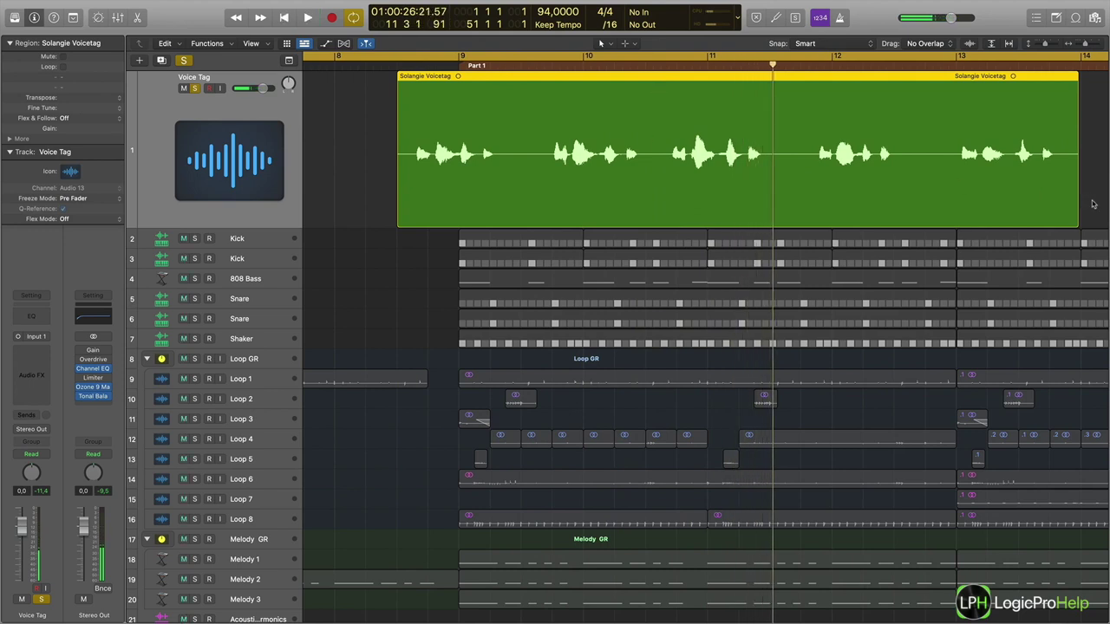
Step: Trim the Solangie Voicetag region to its first phrase and copy it to bar 1 at the start of the Intro
{"action": "left_click_drag", "start_coordinate": [1078, 208], "coordinate": [525, 199]}
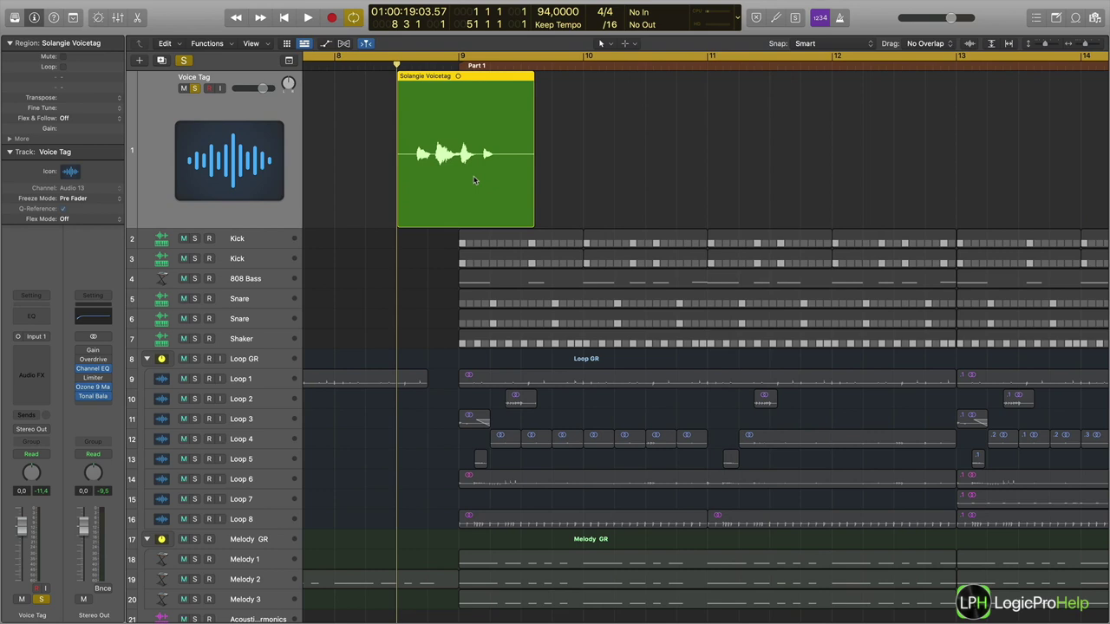
{"action": "scroll", "coordinate": [473, 177], "scroll_direction": "down", "scroll_amount": 10}
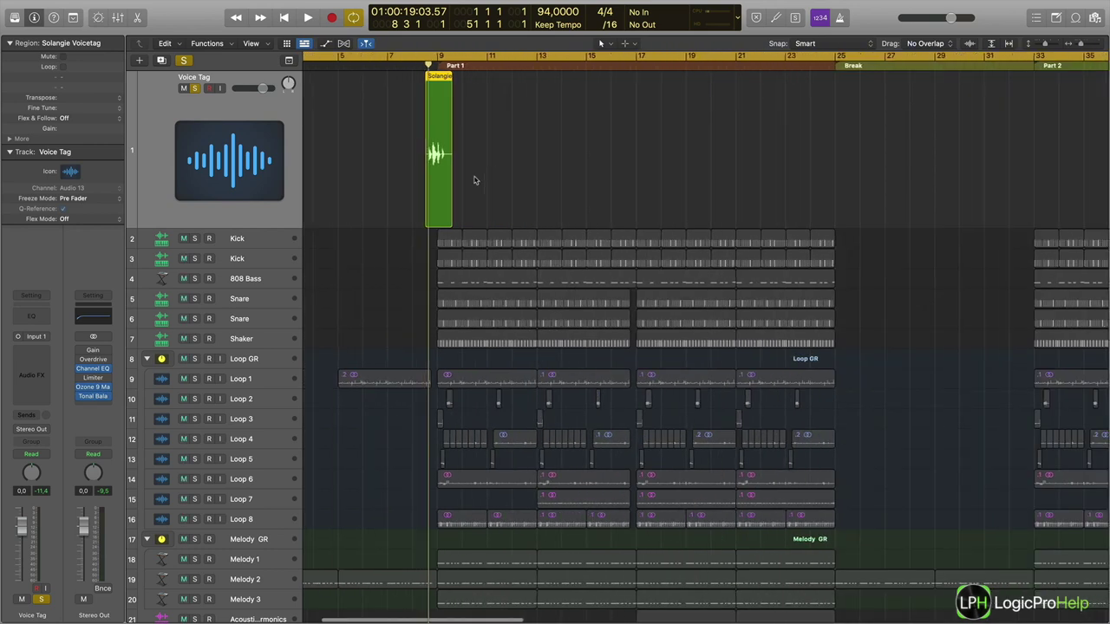
{"action": "left_click_drag", "start_coordinate": [516, 105], "coordinate": [320, 107]}
{"action": "key", "text": "Return"}
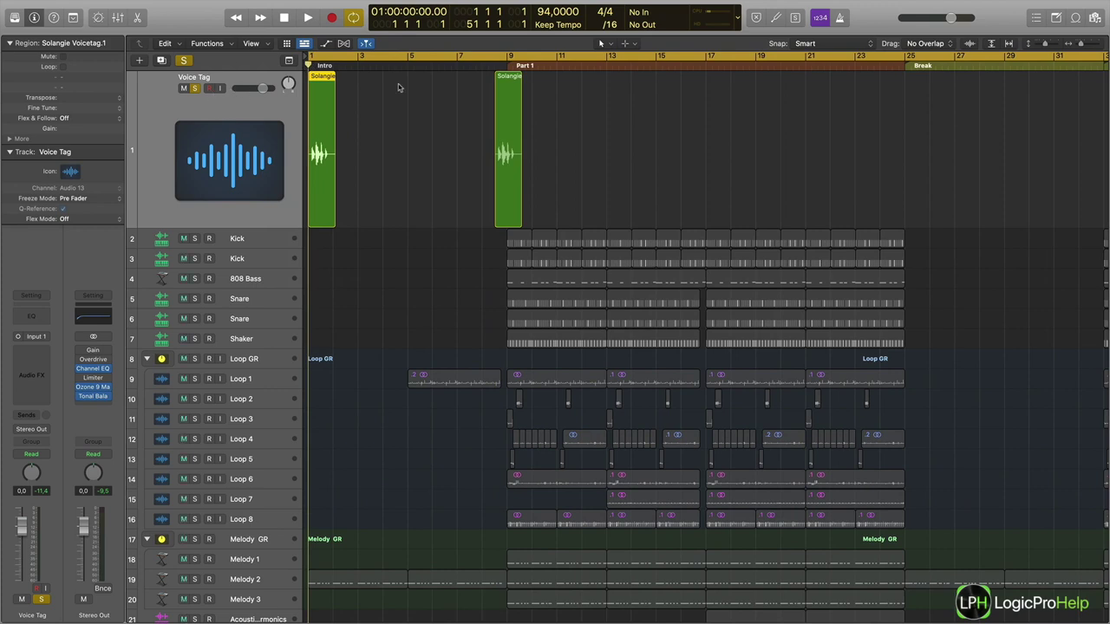
Step: Copy the voice tag region that leads into Part 1 to just before bar 17
{"action": "left_click", "coordinate": [509, 118]}
{"action": "key", "text": "shift+Return"}
{"action": "left_click_drag", "start_coordinate": [523, 111], "coordinate": [708, 112]}
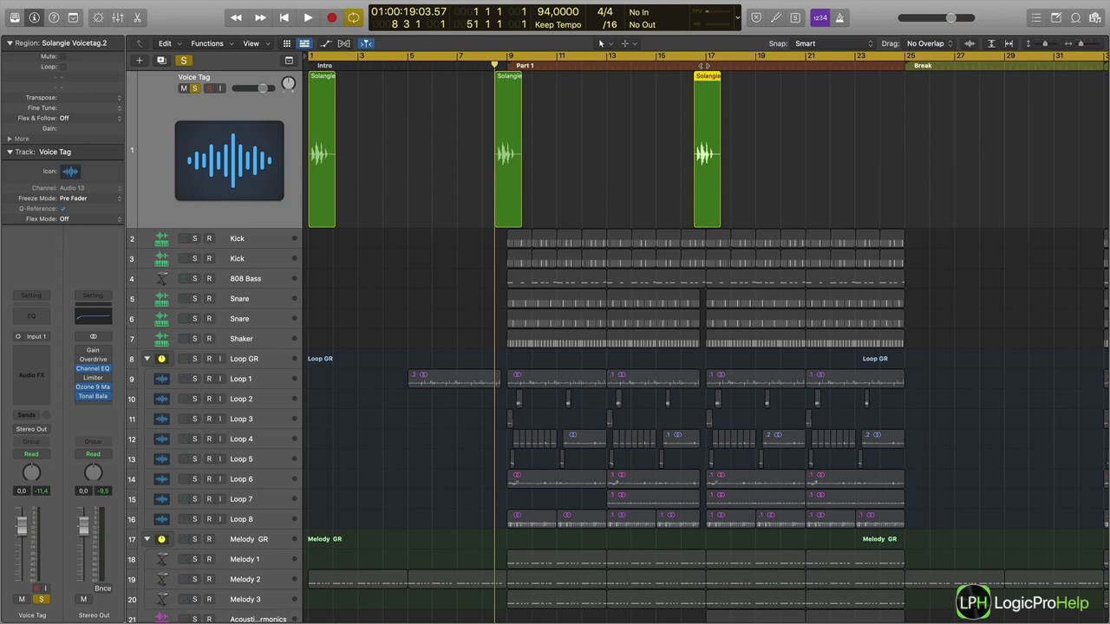
Step: Unsolo the Voice Tag track and play the project from the beginning and from just before Part 1
{"action": "key", "text": "Return"}
{"action": "key", "text": "s"}
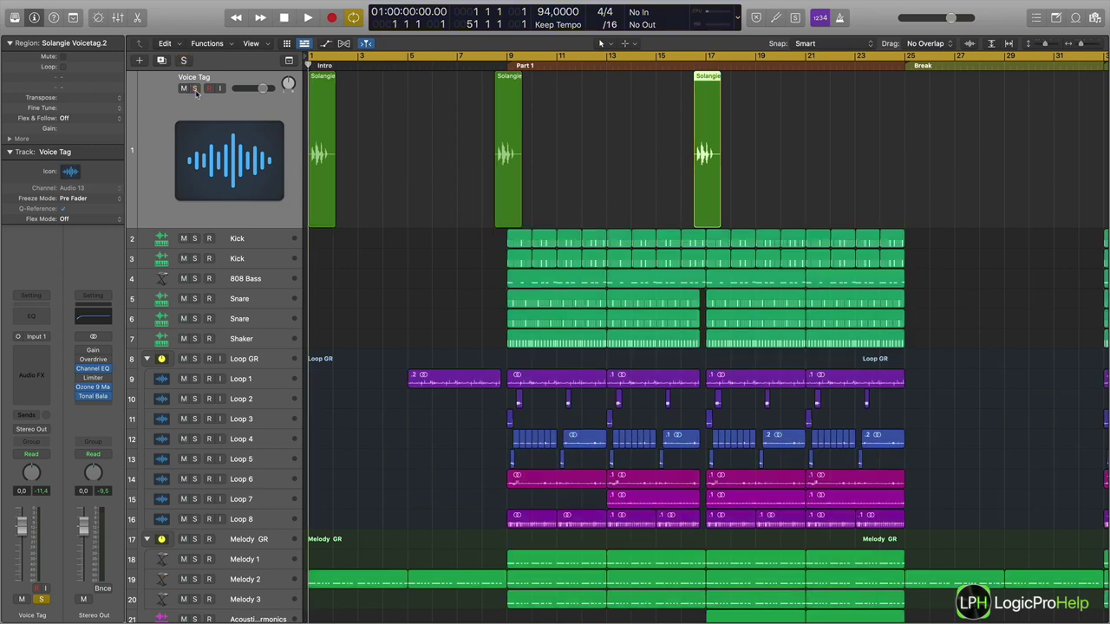
{"action": "key", "text": "space"}
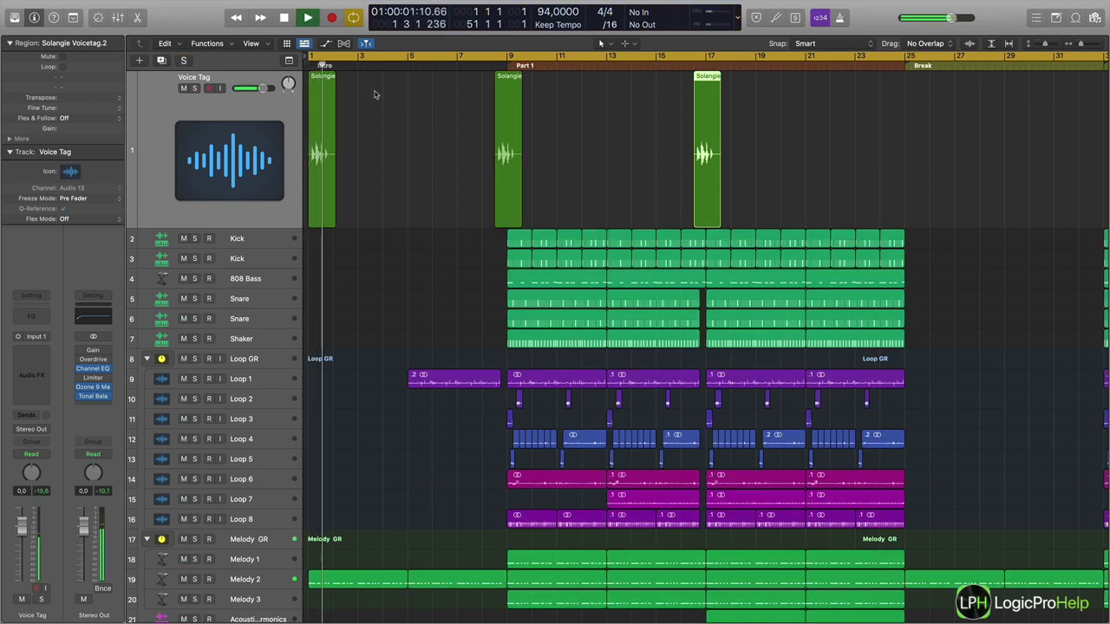
{"action": "left_click", "coordinate": [479, 63]}
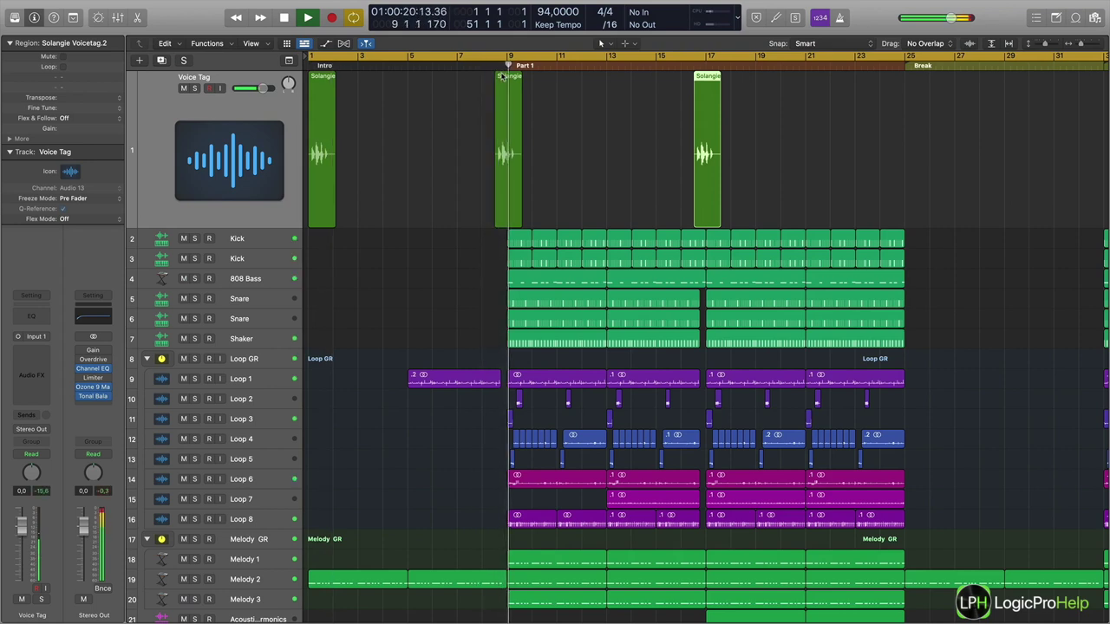
Step: Replay the project from the start of the voice tag region that leads into Part 1
{"action": "key", "text": "space"}
{"action": "left_click", "coordinate": [496, 64]}
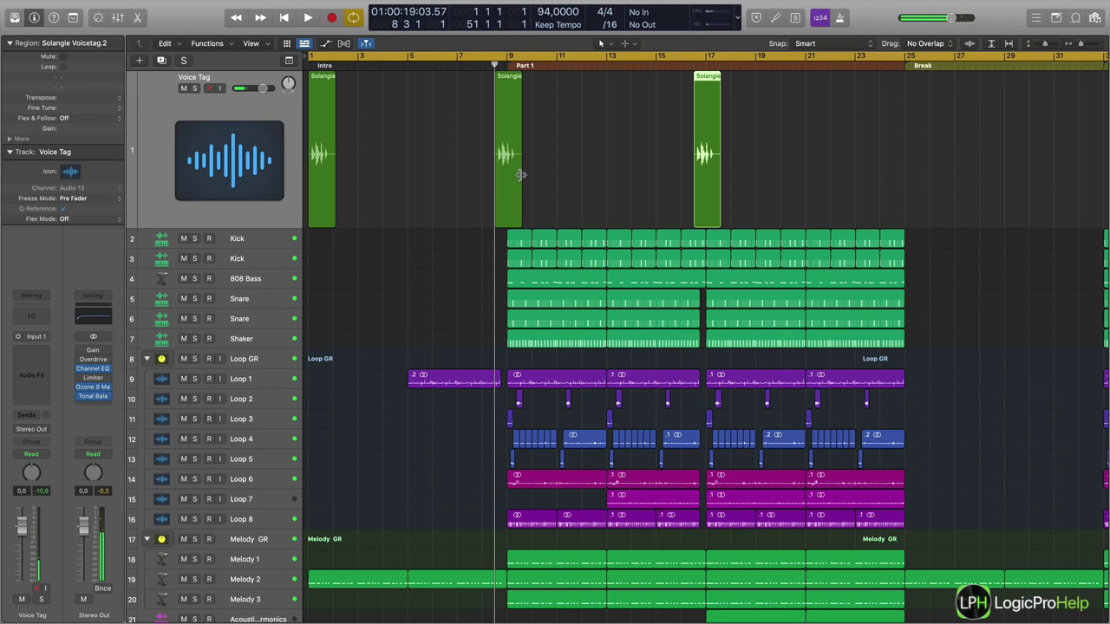
{"action": "key", "text": "super+Right"}
{"action": "key", "text": "space"}
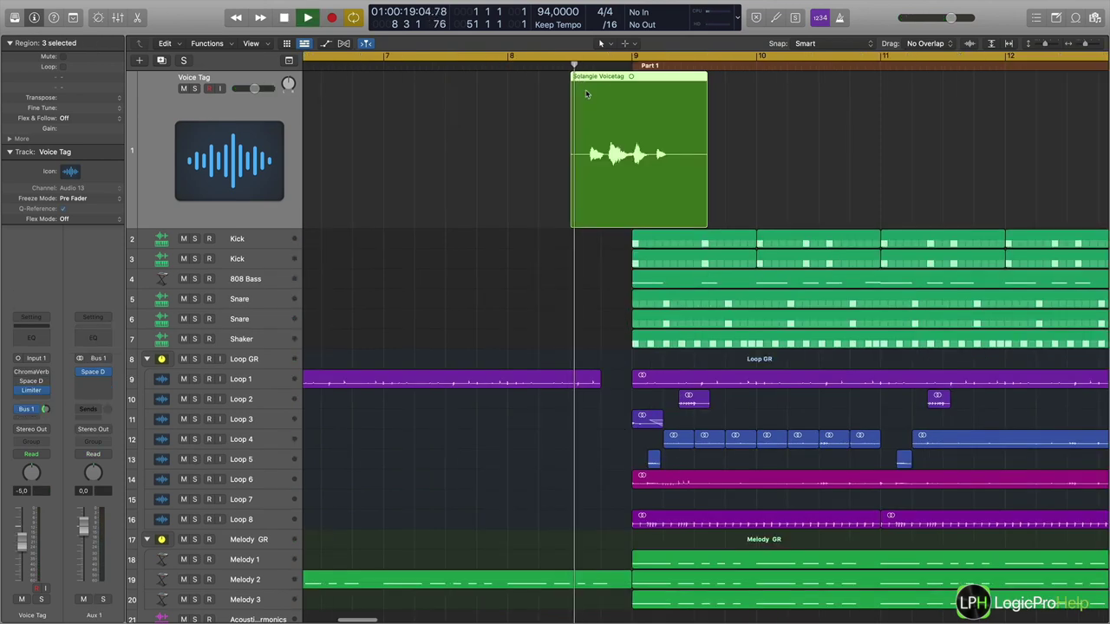
Step: Set the Voice Tag track's volume to -5.1 dB and replay the tag leading into Part 1
{"action": "left_click_drag", "start_coordinate": [253, 88], "coordinate": [253, 89]}
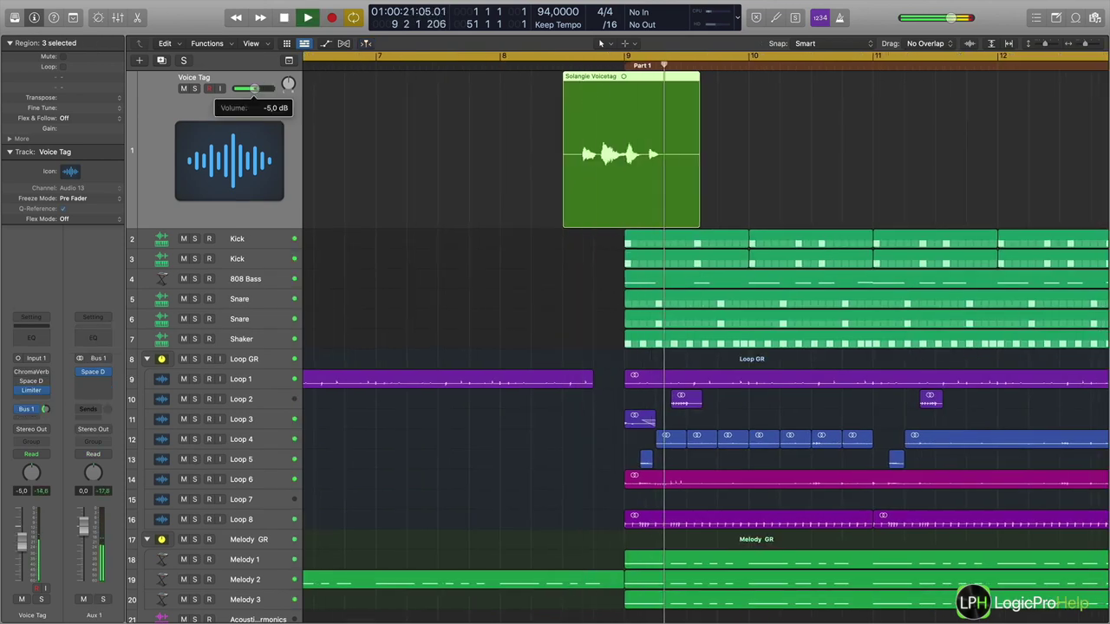
{"action": "key", "text": "space"}
{"action": "key", "text": "space"}
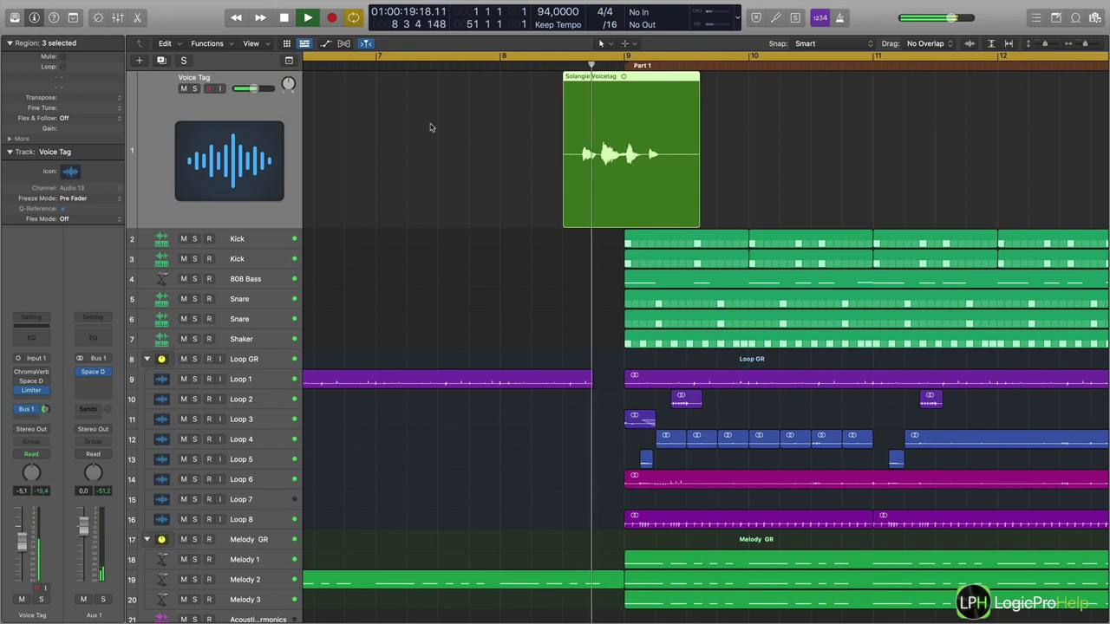
{"action": "key", "text": "space"}
{"action": "key", "text": "z"}
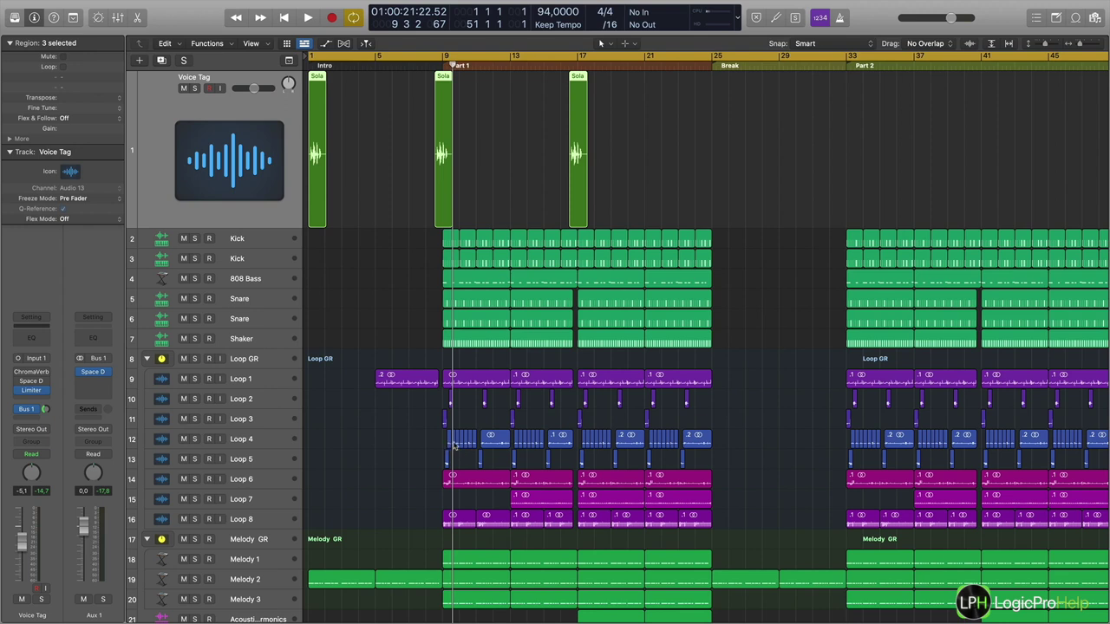
{"action": "key", "text": "super+Left"}
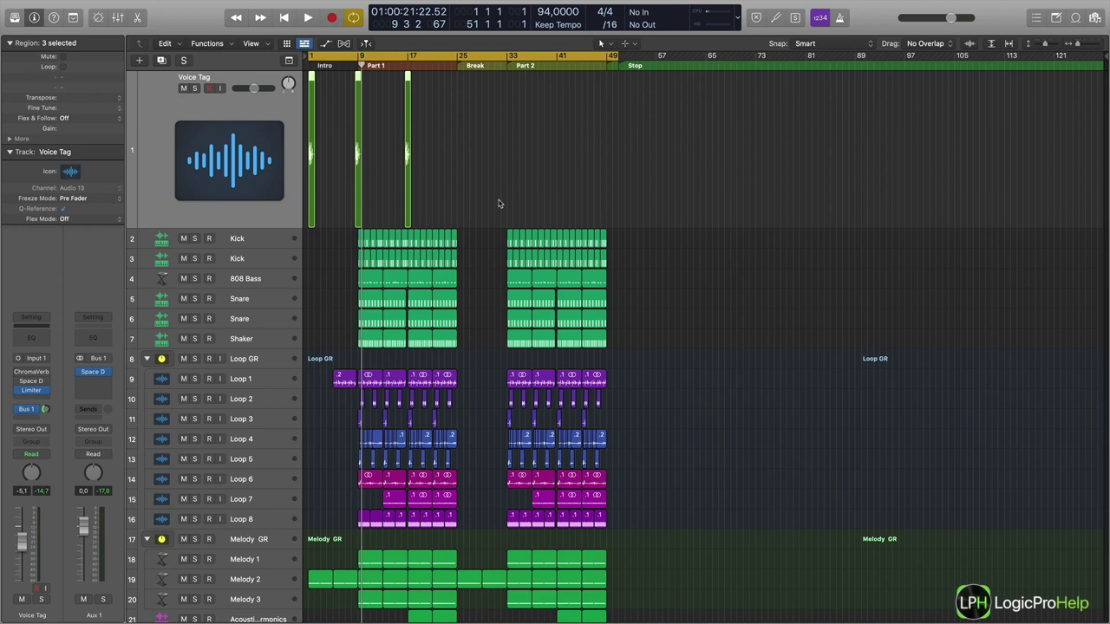